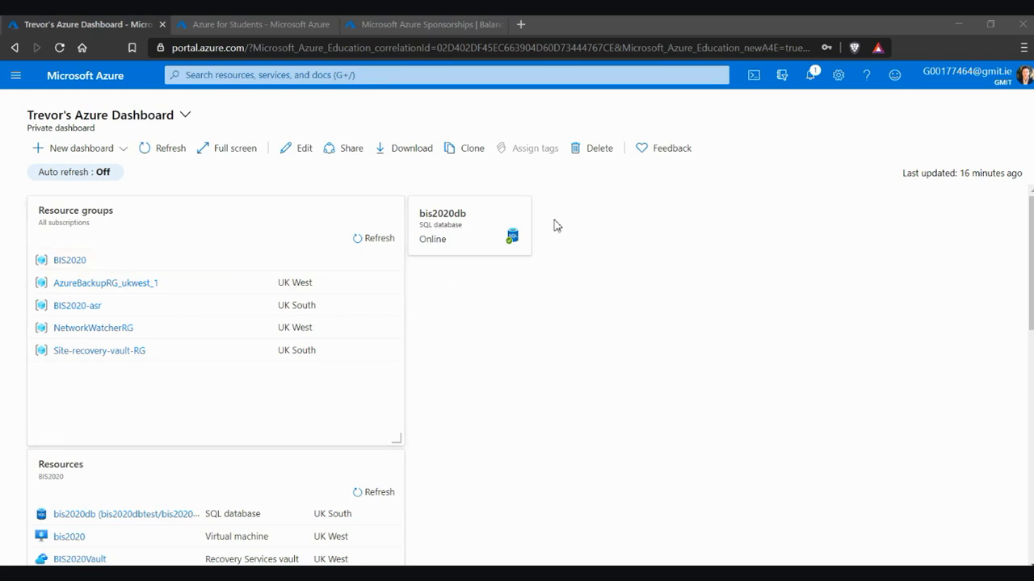
Apply the High contrast Black portal theme, then open the bis2020db tile from the dashboard
{"action": "left_click", "coordinate": [838, 75]}
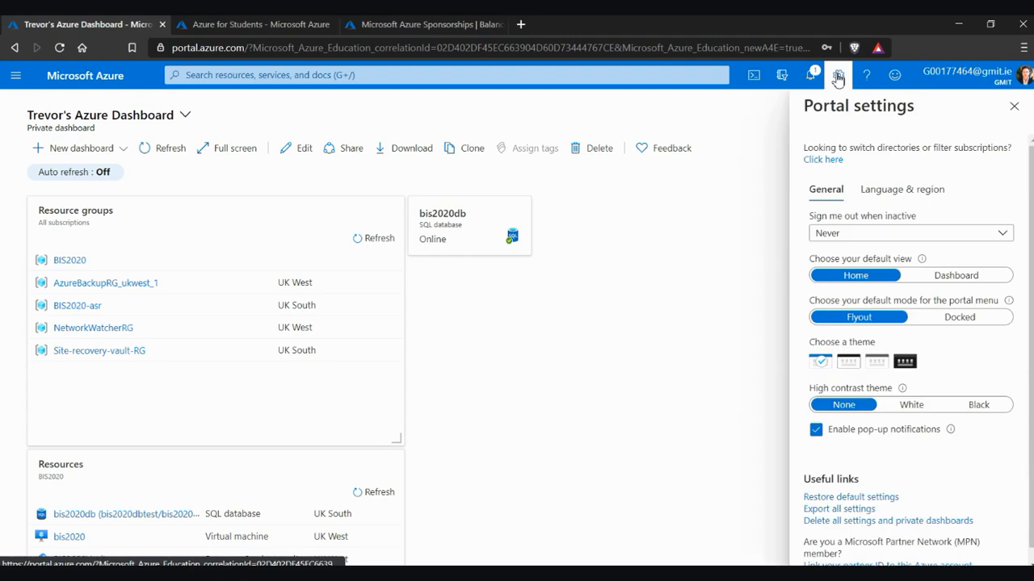
{"action": "left_click", "coordinate": [980, 408]}
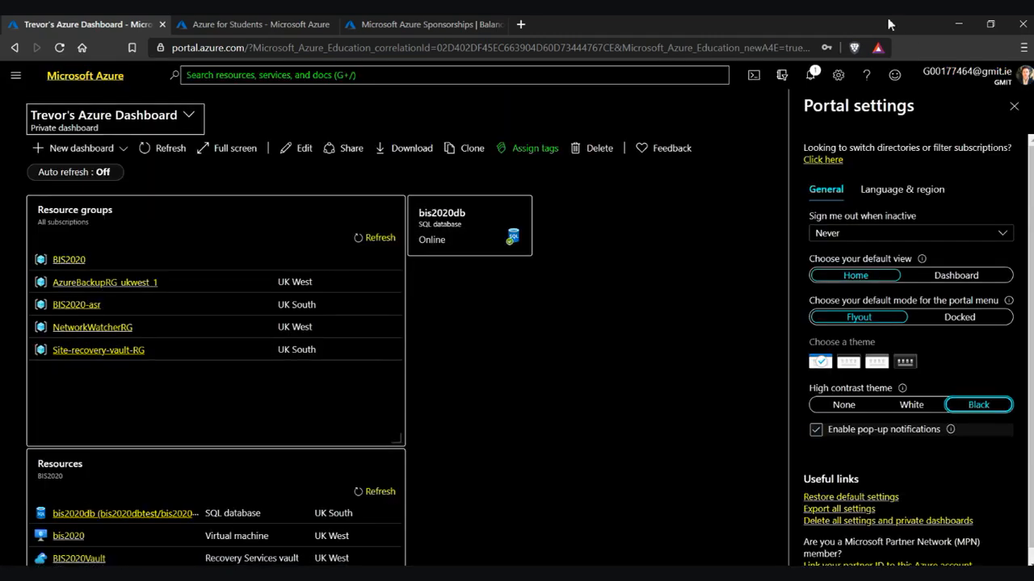
{"action": "left_click", "coordinate": [840, 77]}
{"action": "left_click", "coordinate": [501, 234]}
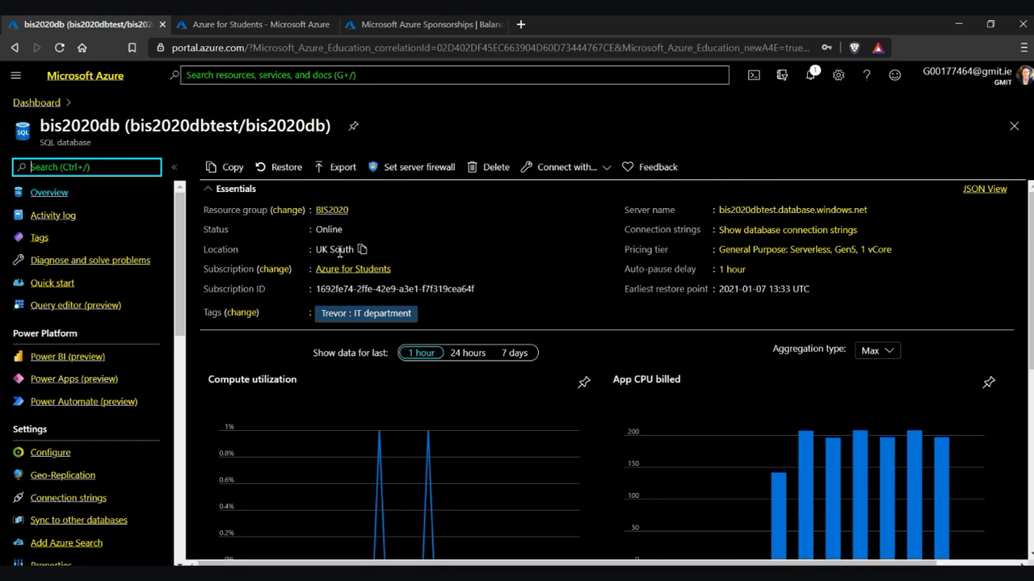
List the resources sharing bis2020db's tag, then return to the bis2020db overview
{"action": "left_click", "coordinate": [265, 272]}
{"action": "left_click", "coordinate": [367, 315]}
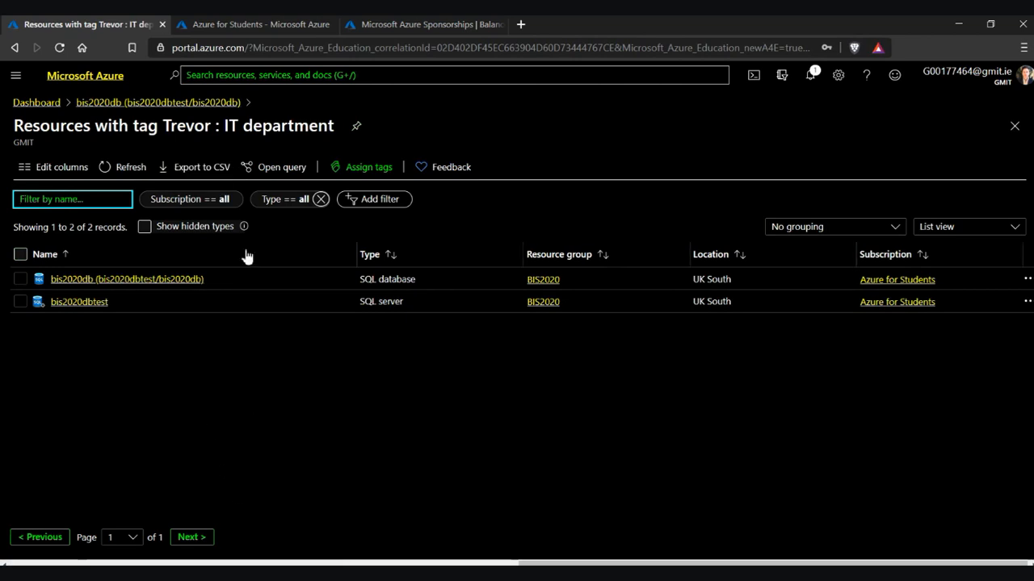
{"action": "left_click", "coordinate": [179, 105]}
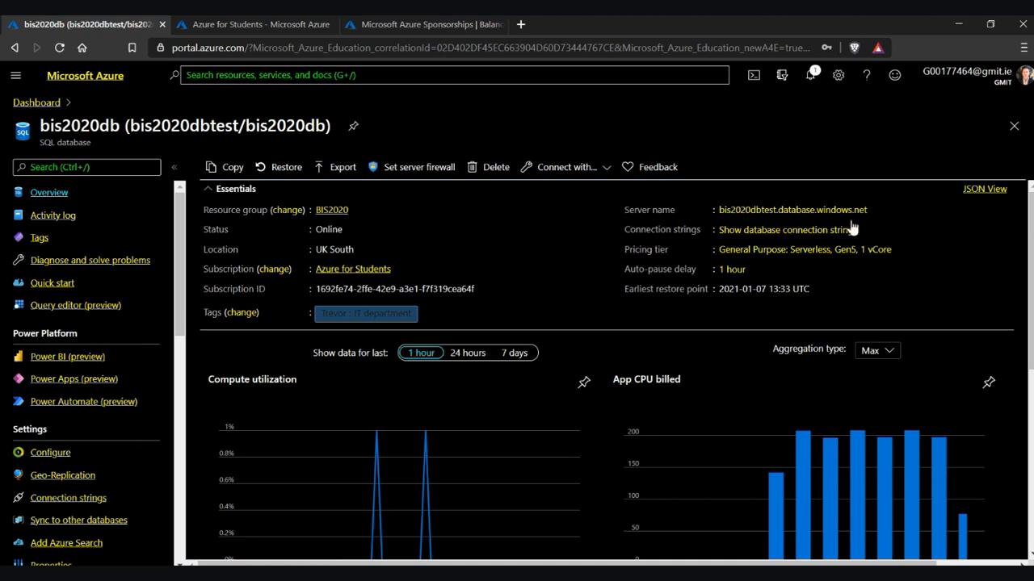
Copy the server name bis2020dbtest.database.windows.net from the Essentials section
{"action": "mouse_move", "coordinate": [875, 216]}
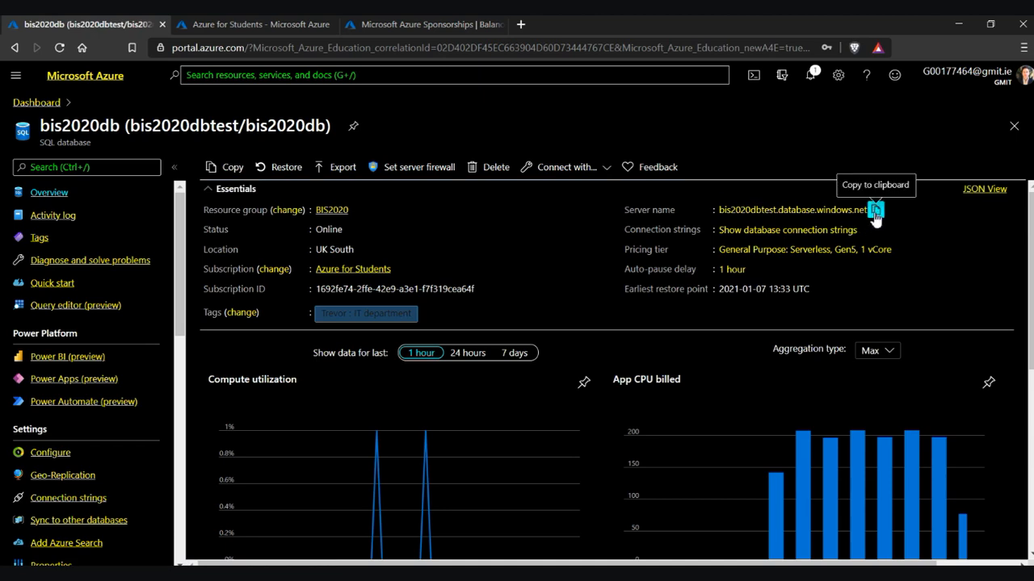
{"action": "left_click", "coordinate": [874, 211]}
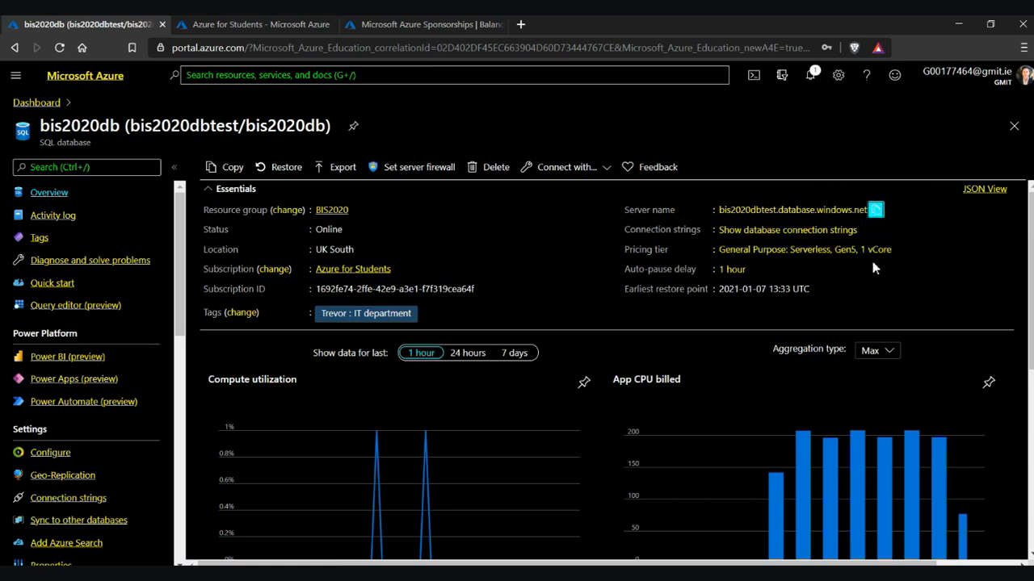
{"action": "scroll", "coordinate": [811, 292], "scroll_direction": "down", "scroll_amount": 4}
{"action": "scroll", "coordinate": [801, 300], "scroll_direction": "up", "scroll_amount": 3}
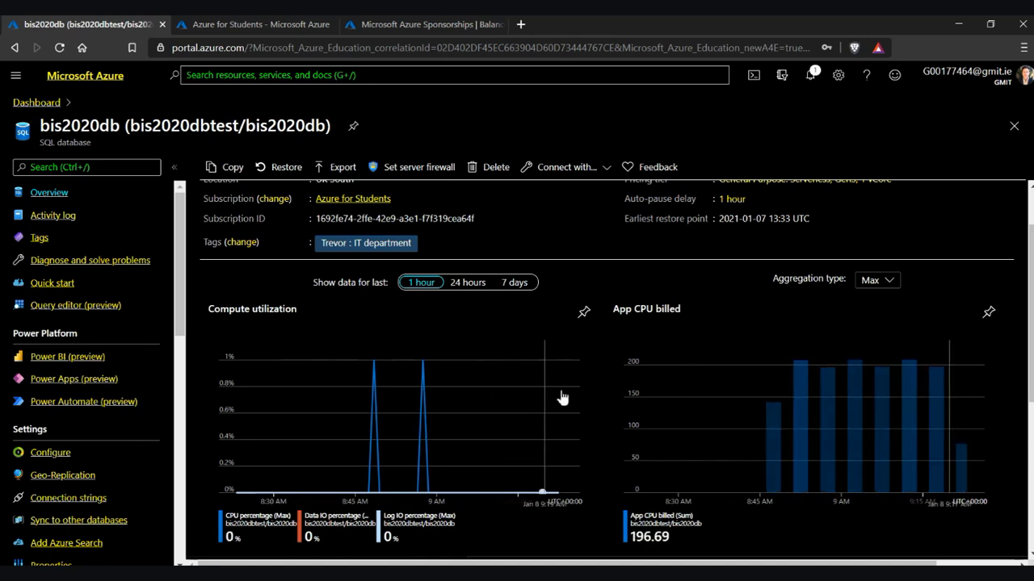
{"action": "scroll", "coordinate": [552, 401], "scroll_direction": "down", "scroll_amount": 3}
{"action": "scroll", "coordinate": [574, 393], "scroll_direction": "down", "scroll_amount": 1}
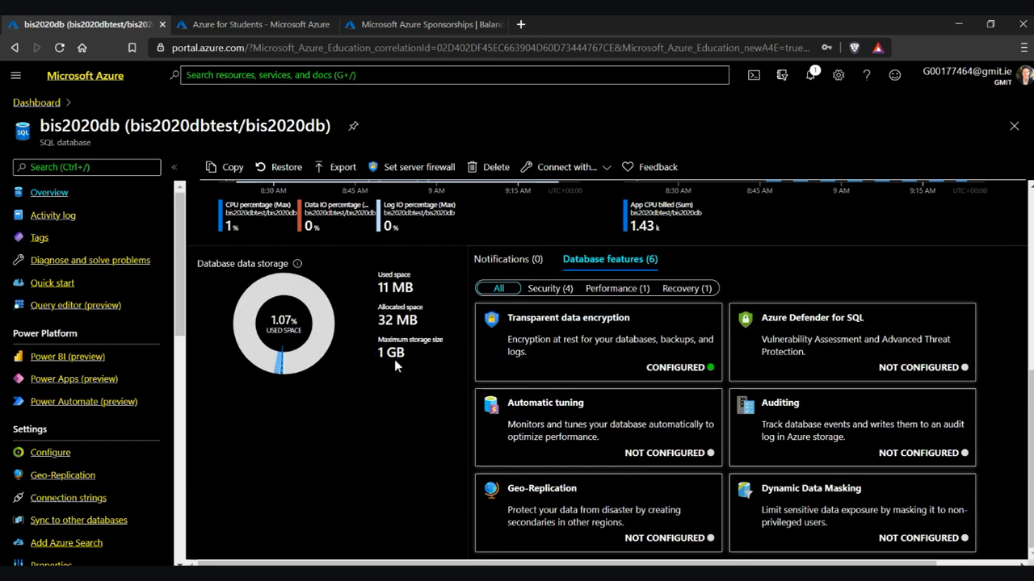
{"action": "scroll", "coordinate": [405, 354], "scroll_direction": "up", "scroll_amount": 4}
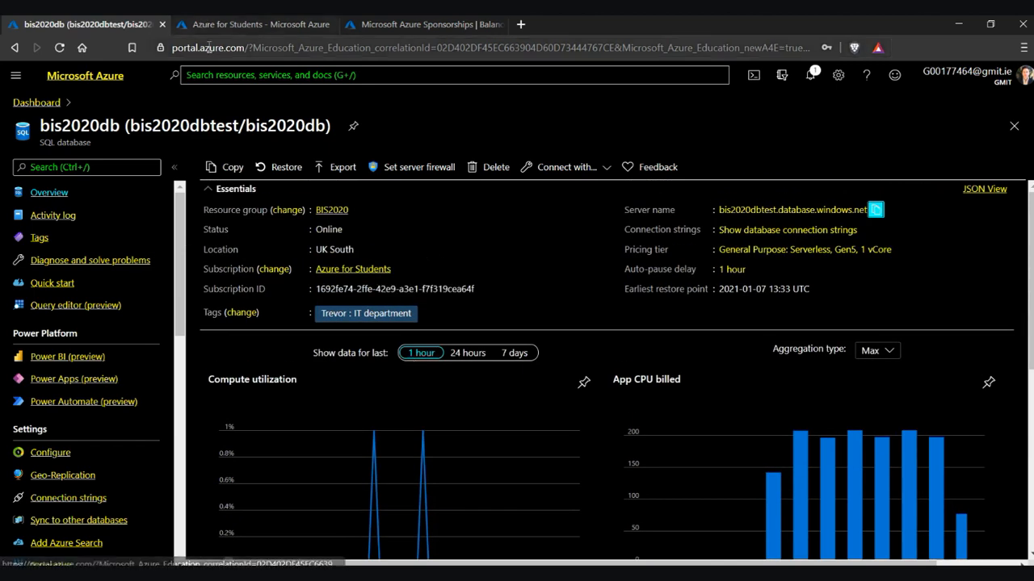
{"action": "left_click", "coordinate": [226, 25]}
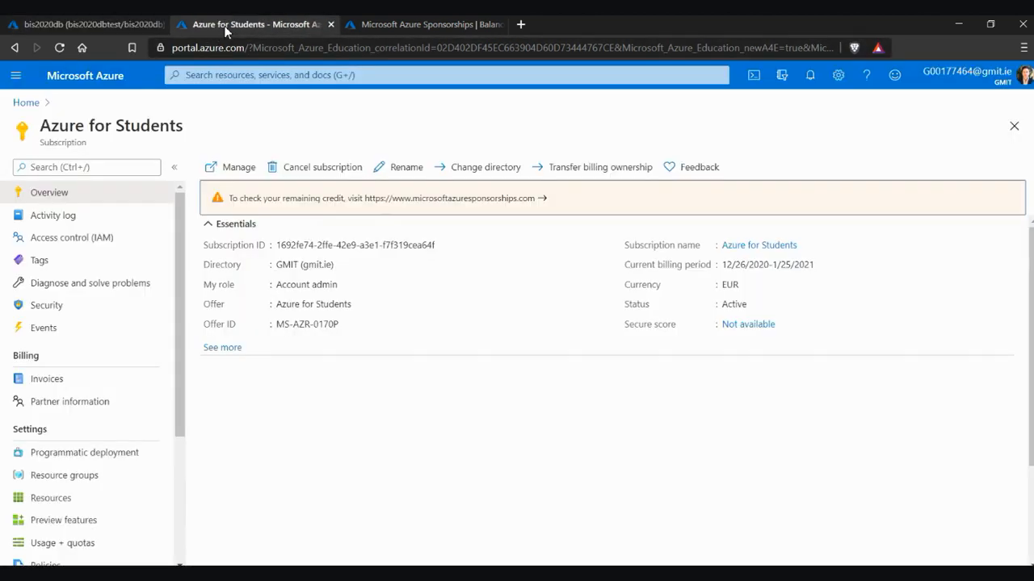
{"action": "left_click", "coordinate": [141, 26]}
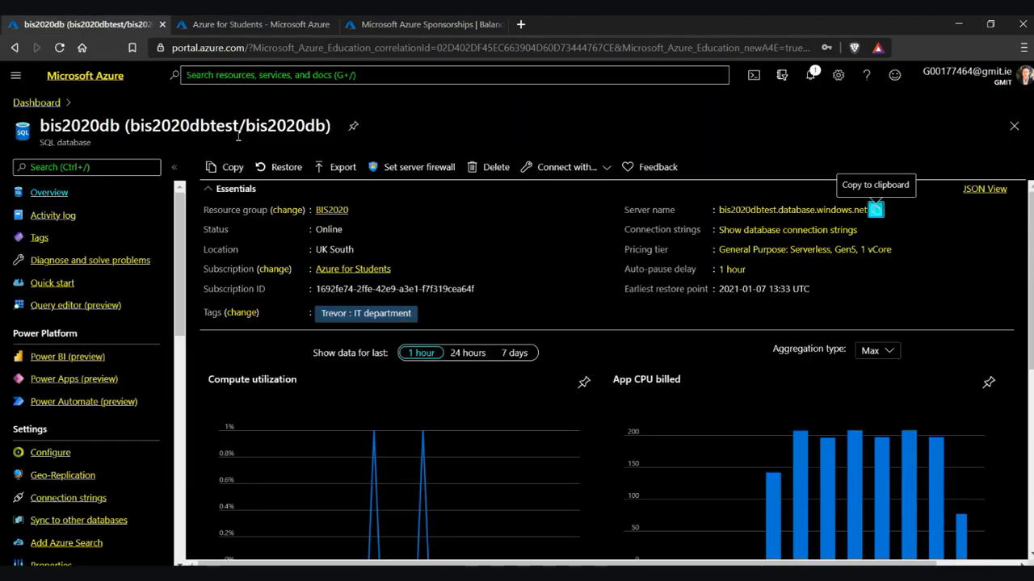
{"action": "left_click", "coordinate": [365, 272]}
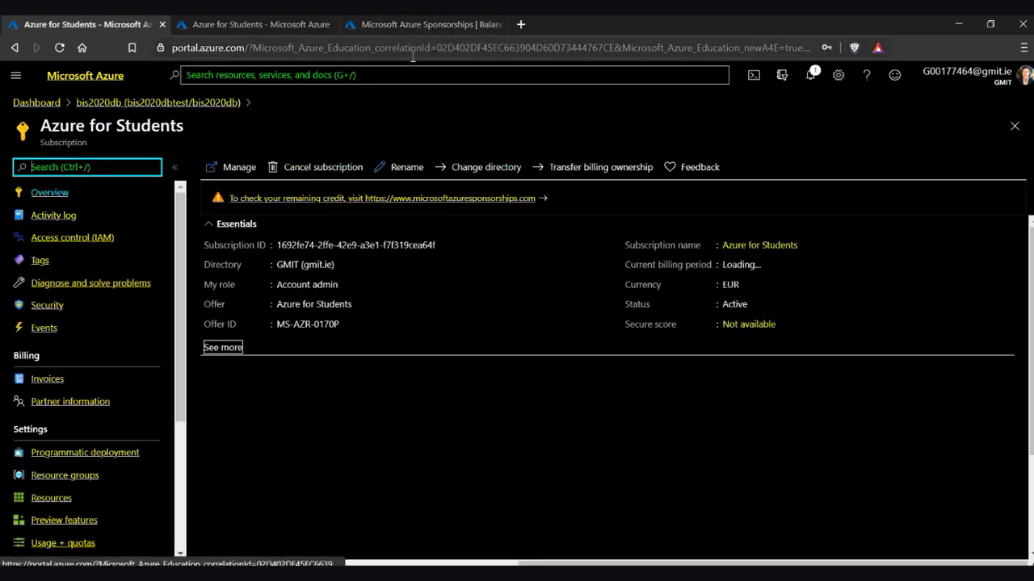
{"action": "left_click", "coordinate": [410, 25]}
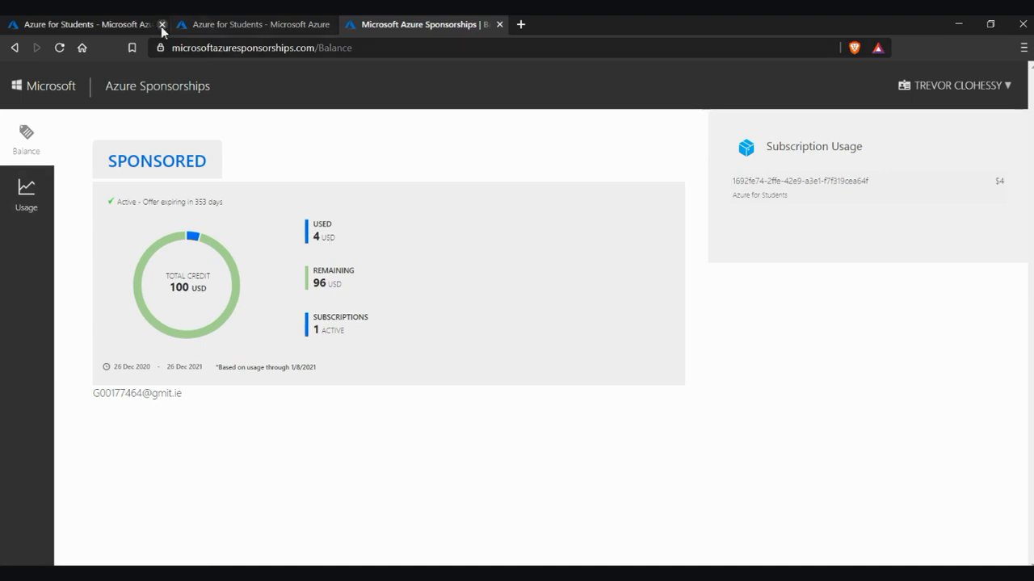
{"action": "left_click", "coordinate": [86, 25]}
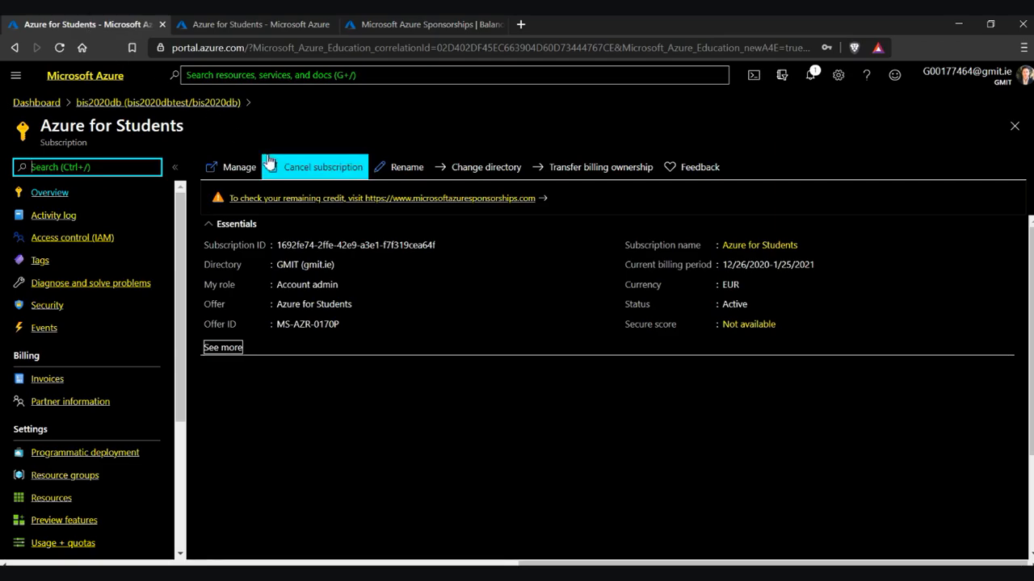
{"action": "left_click", "coordinate": [172, 104]}
{"action": "scroll", "coordinate": [242, 323], "scroll_direction": "down", "scroll_amount": 2}
{"action": "scroll", "coordinate": [147, 361], "scroll_direction": "down", "scroll_amount": 1}
{"action": "scroll", "coordinate": [147, 361], "scroll_direction": "down", "scroll_amount": 4}
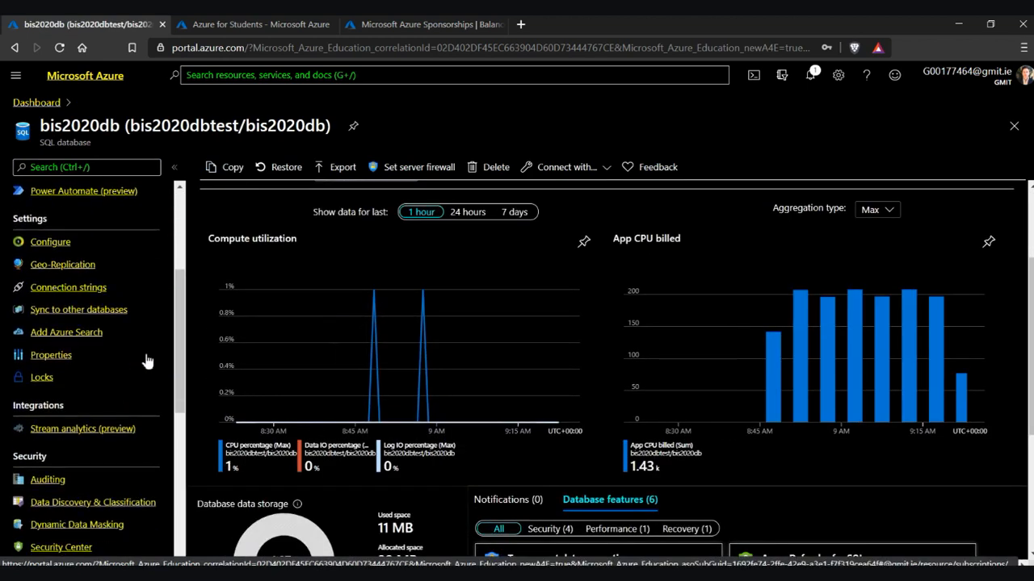
On Geo-Replication, pick UK West as the target region; server creation there is not permitted
{"action": "left_click", "coordinate": [88, 267]}
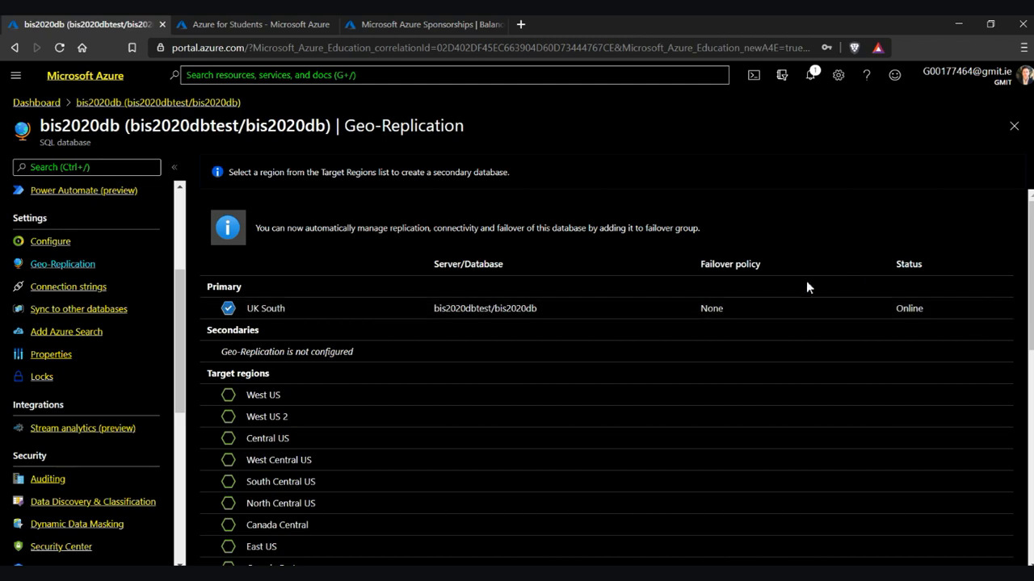
{"action": "scroll", "coordinate": [598, 376], "scroll_direction": "down", "scroll_amount": 2}
{"action": "scroll", "coordinate": [540, 348], "scroll_direction": "up", "scroll_amount": 1}
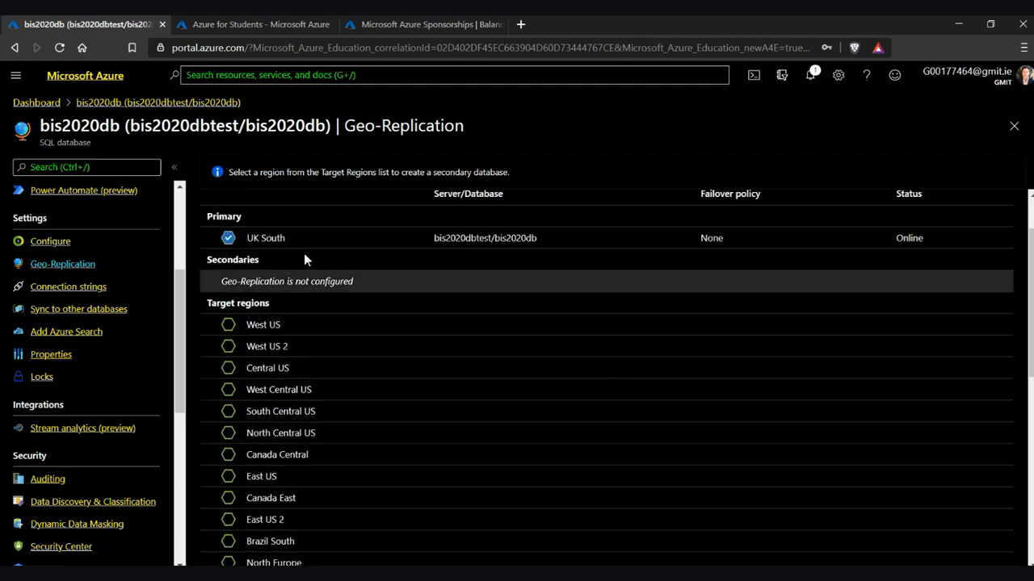
{"action": "scroll", "coordinate": [396, 353], "scroll_direction": "down", "scroll_amount": 5}
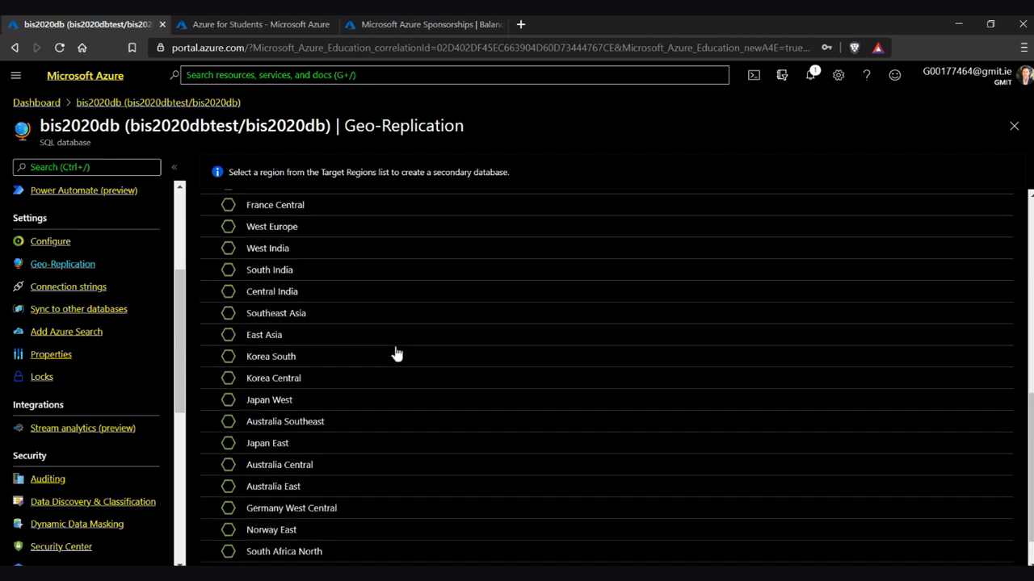
{"action": "scroll", "coordinate": [396, 353], "scroll_direction": "down", "scroll_amount": 1}
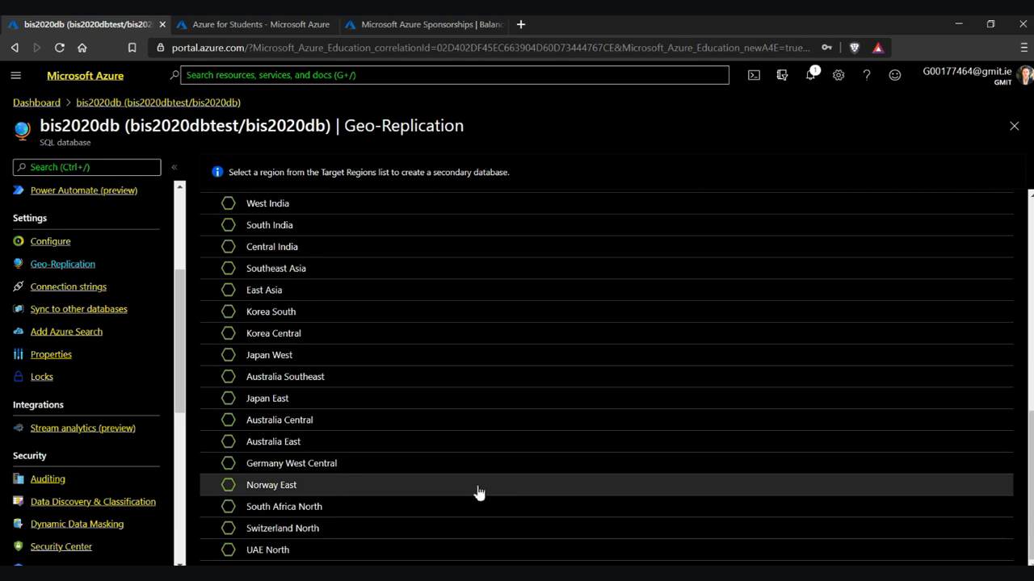
{"action": "scroll", "coordinate": [478, 492], "scroll_direction": "up", "scroll_amount": 6}
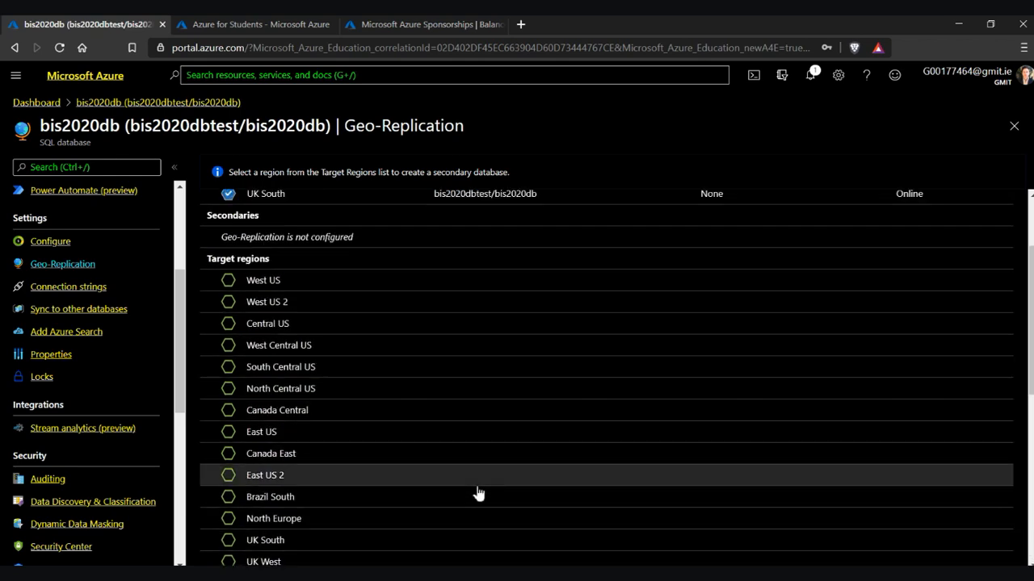
{"action": "scroll", "coordinate": [478, 493], "scroll_direction": "down", "scroll_amount": 1}
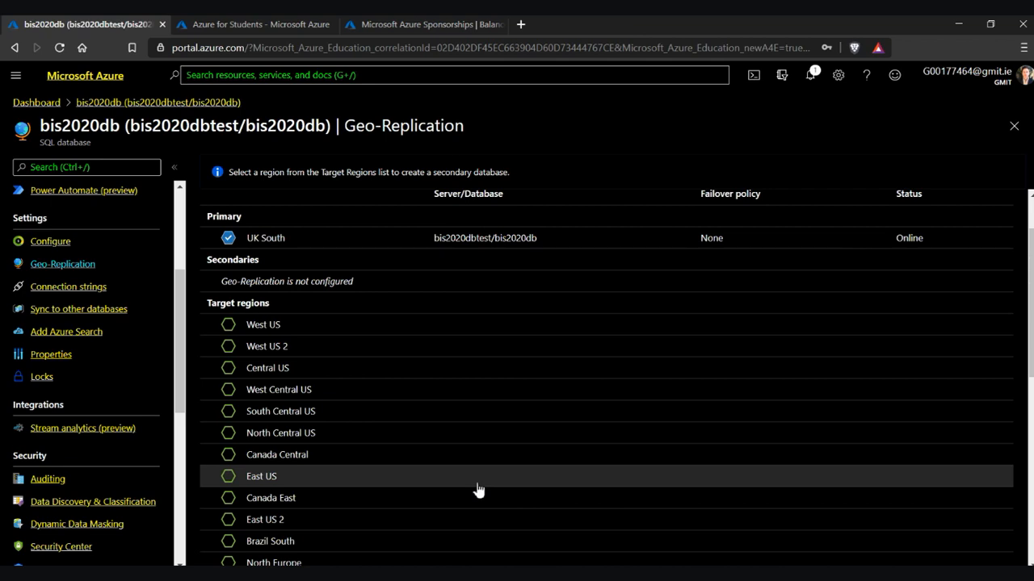
{"action": "scroll", "coordinate": [478, 490], "scroll_direction": "down", "scroll_amount": 4}
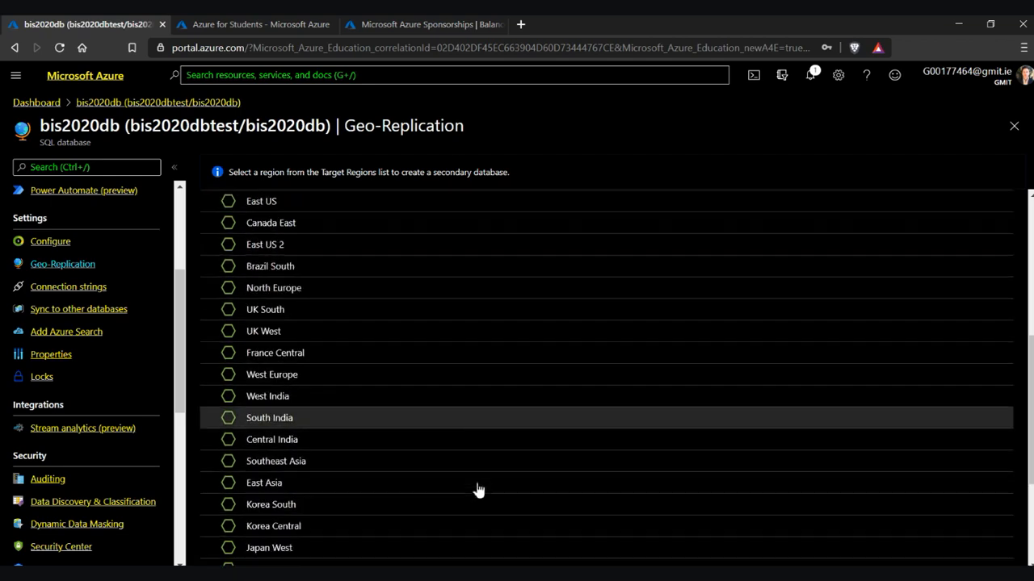
{"action": "scroll", "coordinate": [478, 491], "scroll_direction": "down", "scroll_amount": 3}
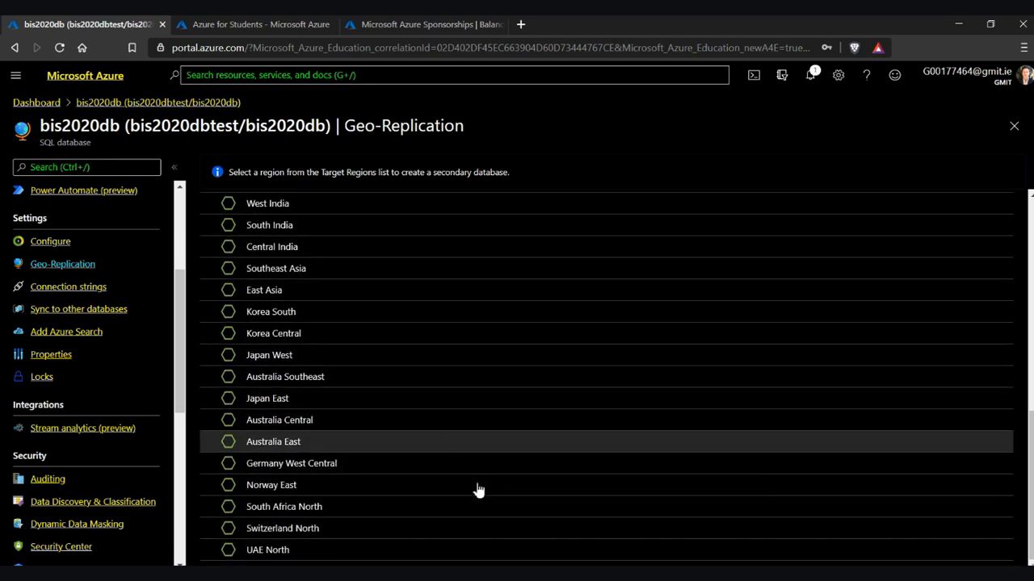
{"action": "scroll", "coordinate": [478, 490], "scroll_direction": "up", "scroll_amount": 8}
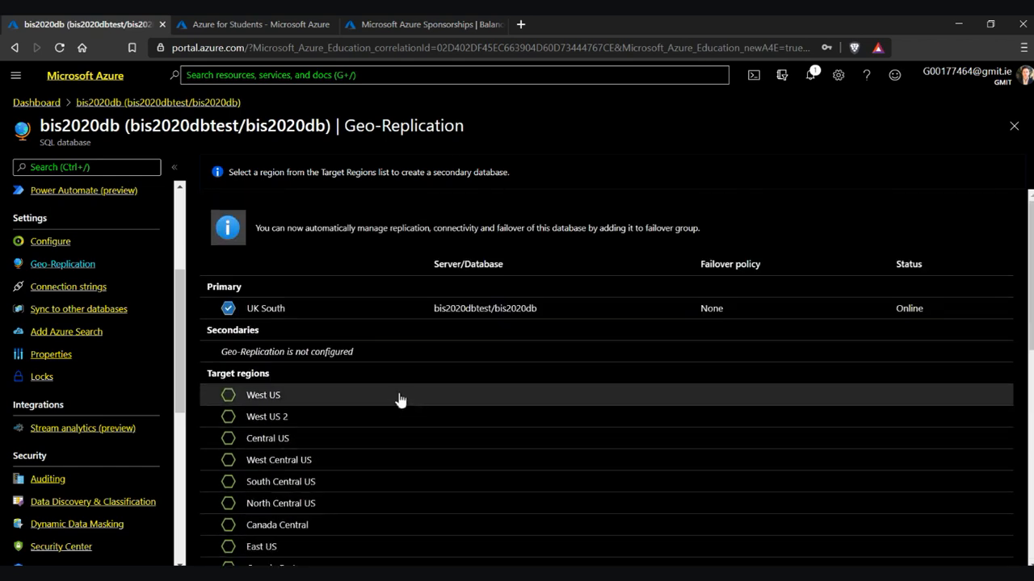
{"action": "scroll", "coordinate": [398, 399], "scroll_direction": "down", "scroll_amount": 2}
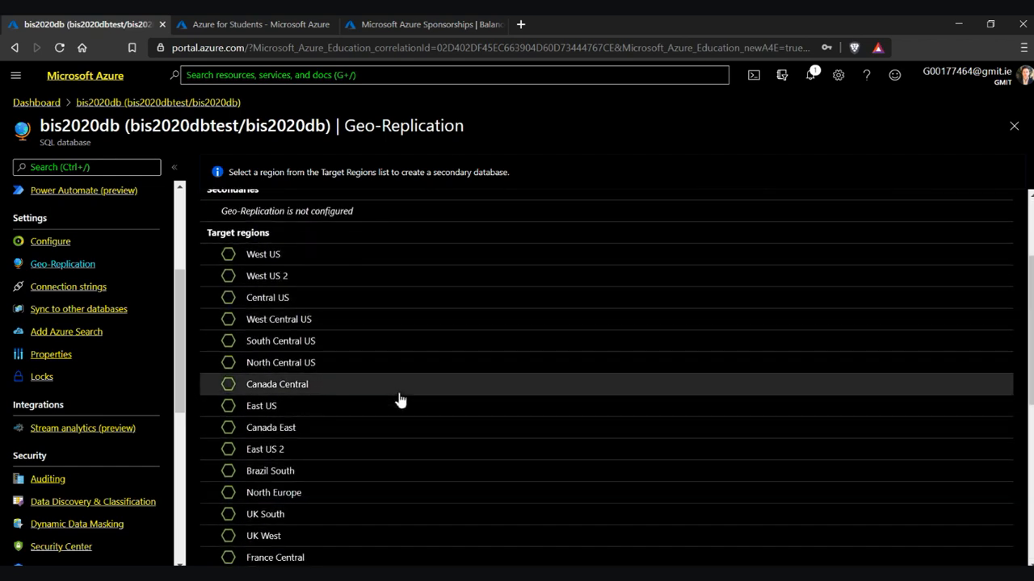
{"action": "scroll", "coordinate": [399, 399], "scroll_direction": "down", "scroll_amount": 1}
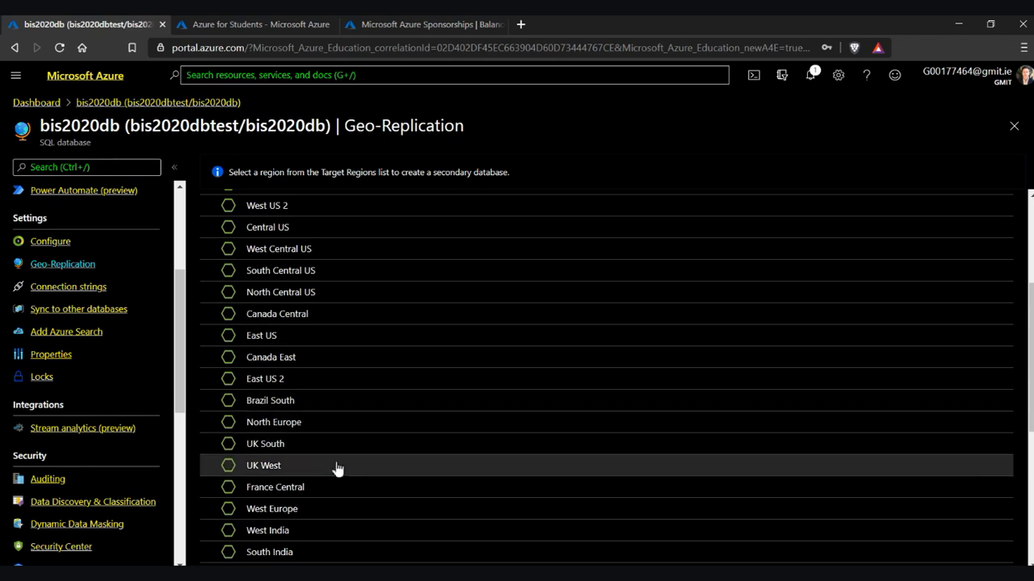
{"action": "left_click", "coordinate": [337, 466]}
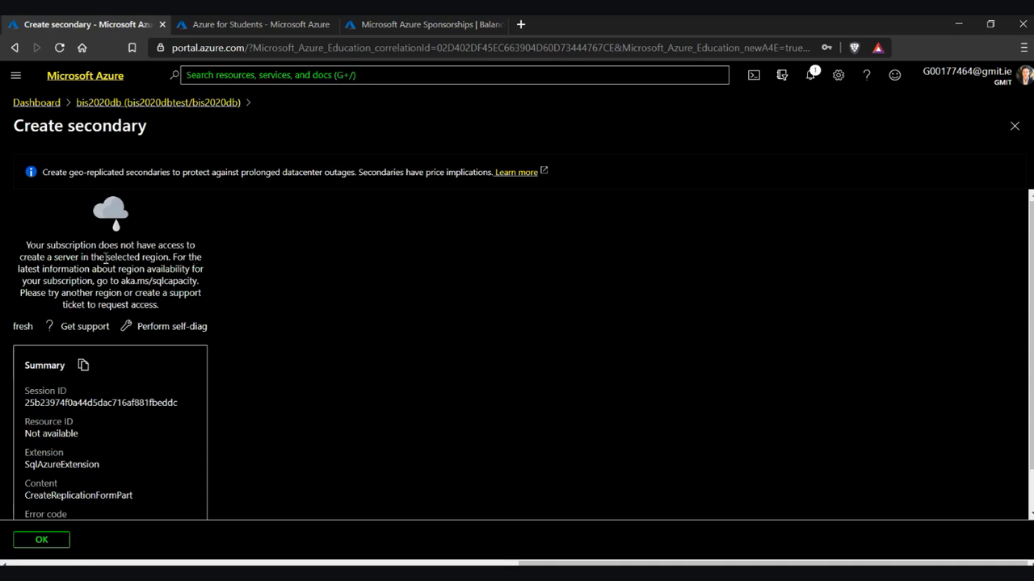
Go back to Geo-Replication and pick France Central as the target region for a readable secondary
{"action": "left_click", "coordinate": [202, 109]}
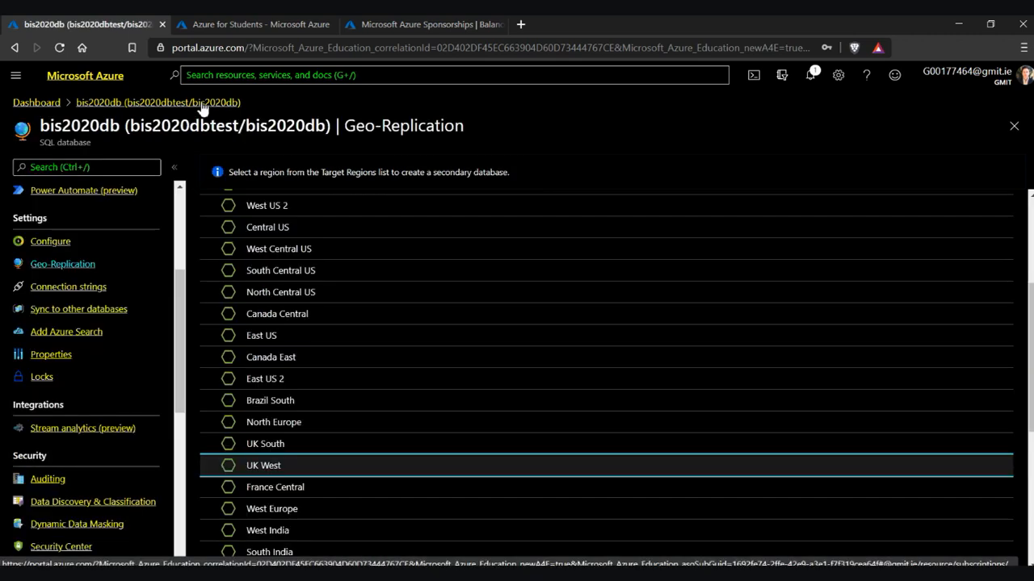
{"action": "scroll", "coordinate": [358, 387], "scroll_direction": "down", "scroll_amount": 3}
{"action": "left_click", "coordinate": [286, 276]}
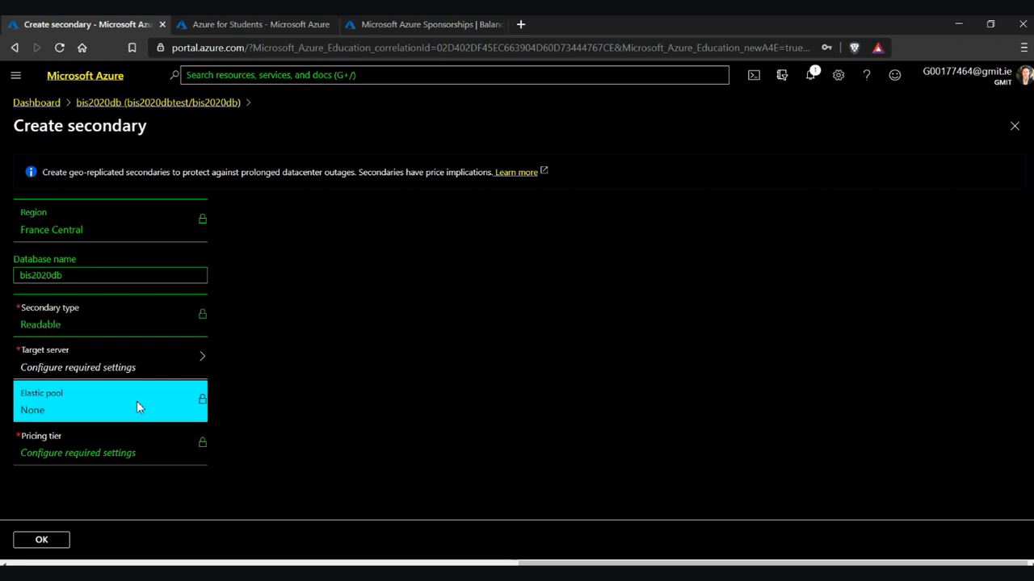
Create target server bis2020dbfrance with an admin login and confirmed password
{"action": "left_click", "coordinate": [149, 363]}
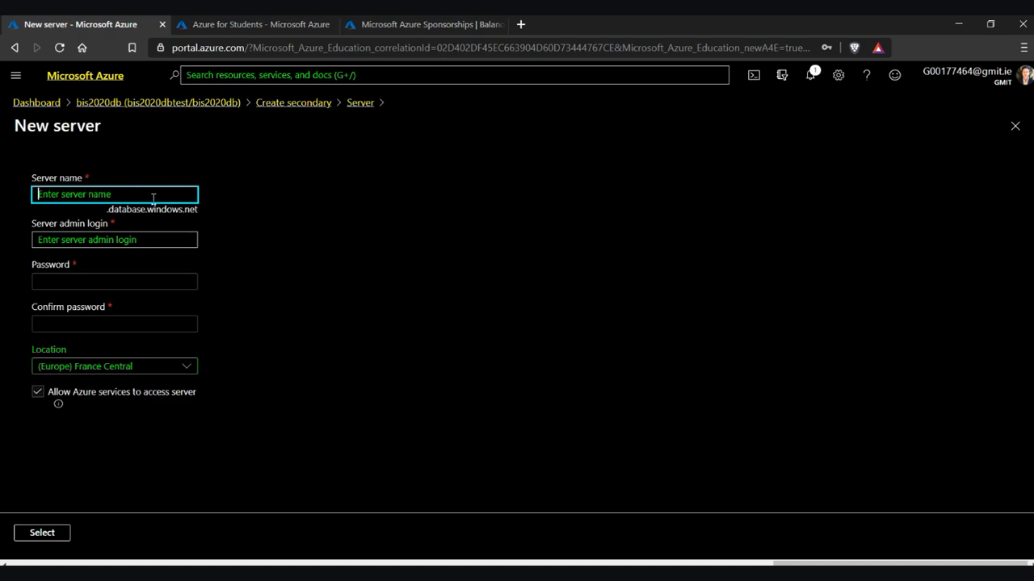
{"action": "type", "text": "bis"}
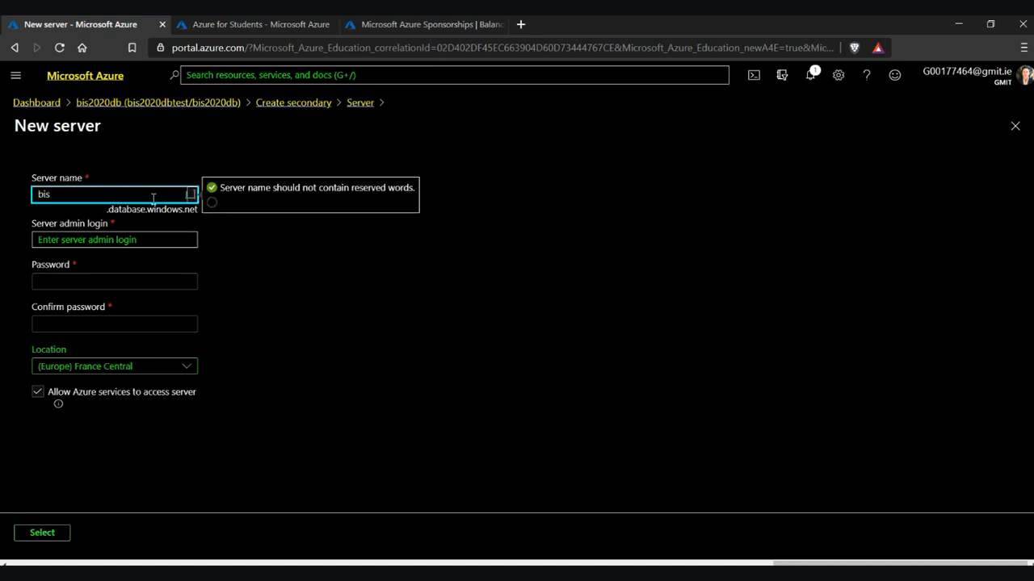
{"action": "type", "text": "2020d"}
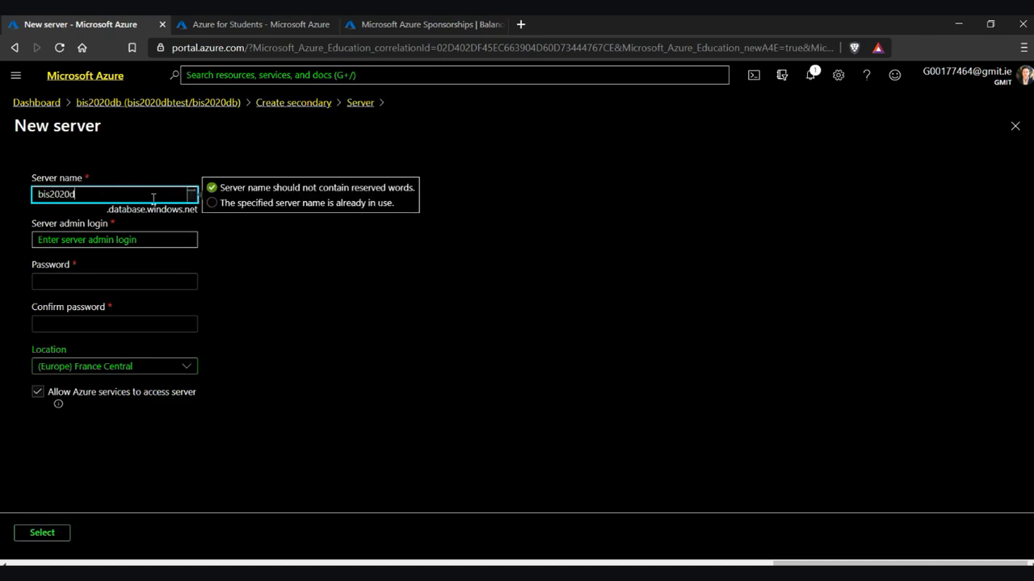
{"action": "type", "text": "bfra"}
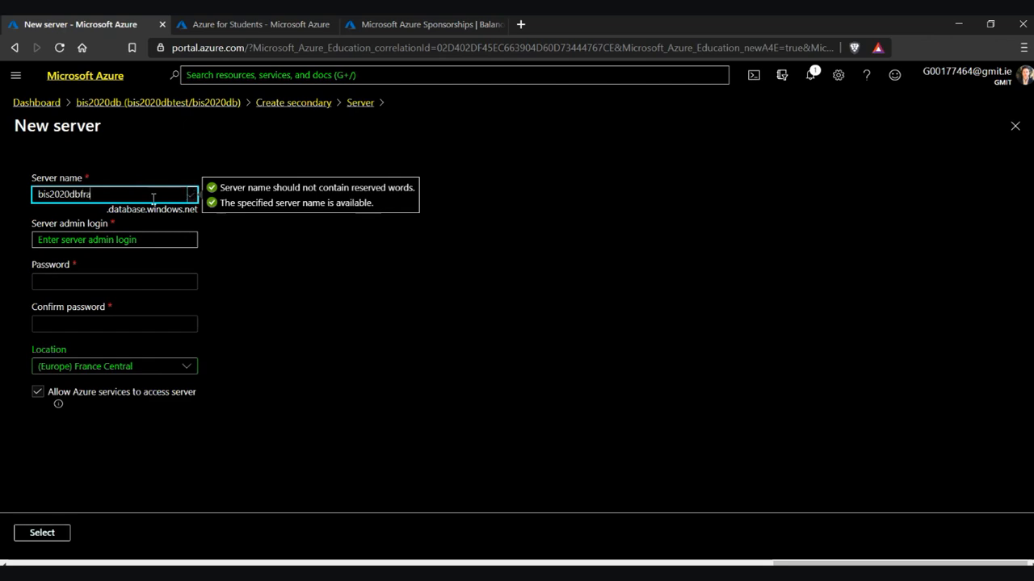
{"action": "type", "text": "nce"}
{"action": "left_click", "coordinate": [139, 239]}
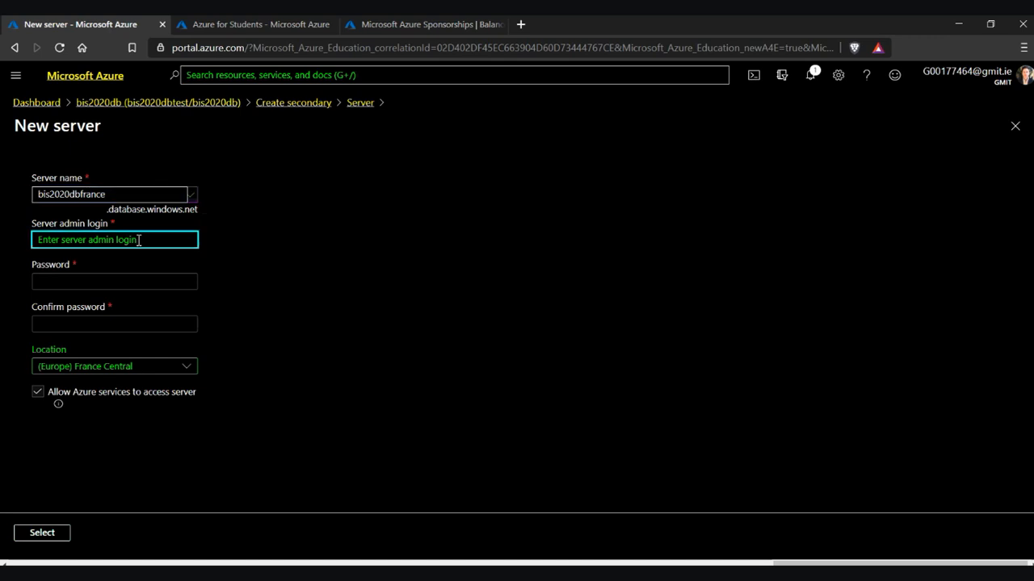
{"action": "type", "text": "bis2020"}
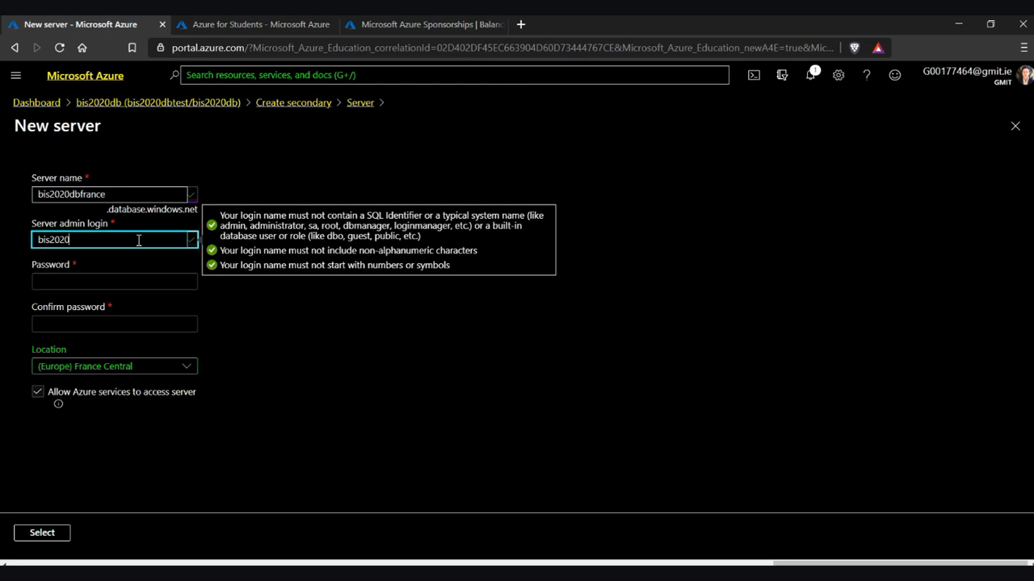
{"action": "type", "text": "dbfra"}
{"action": "left_click", "coordinate": [167, 281]}
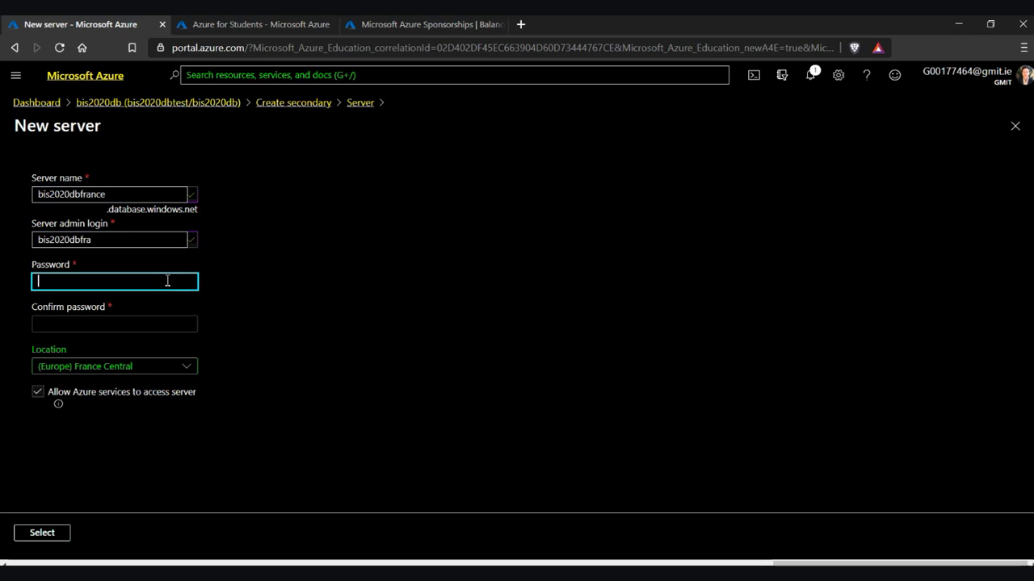
{"action": "type", "text": "•••••••••••••"}
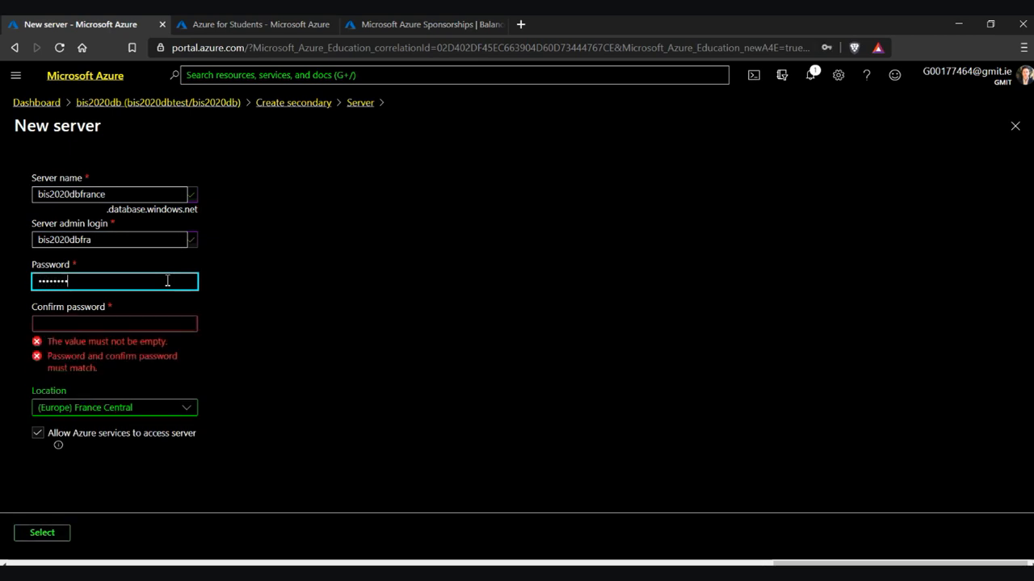
{"action": "left_click", "coordinate": [155, 324]}
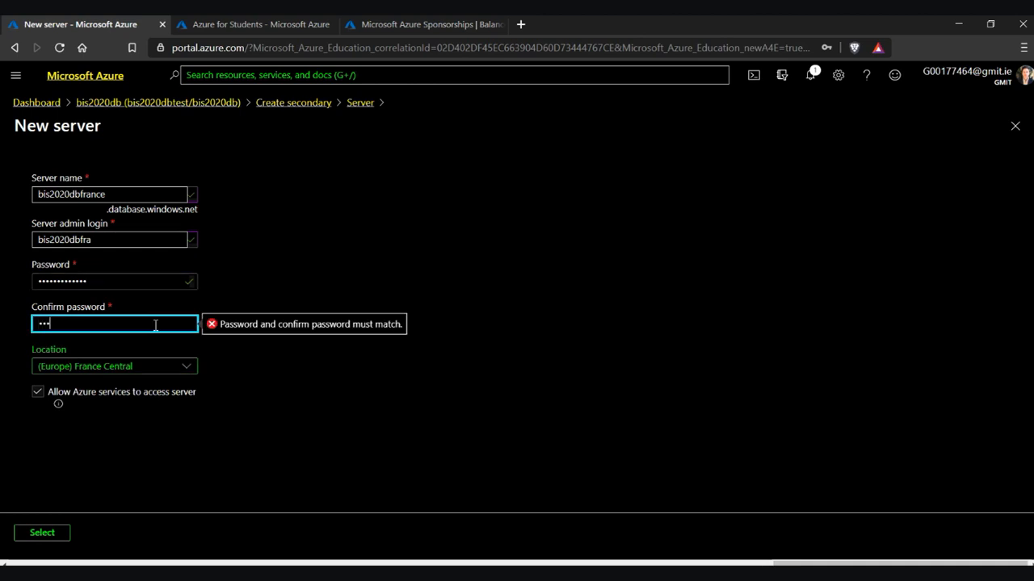
{"action": "type", "text": "•••••••••••••"}
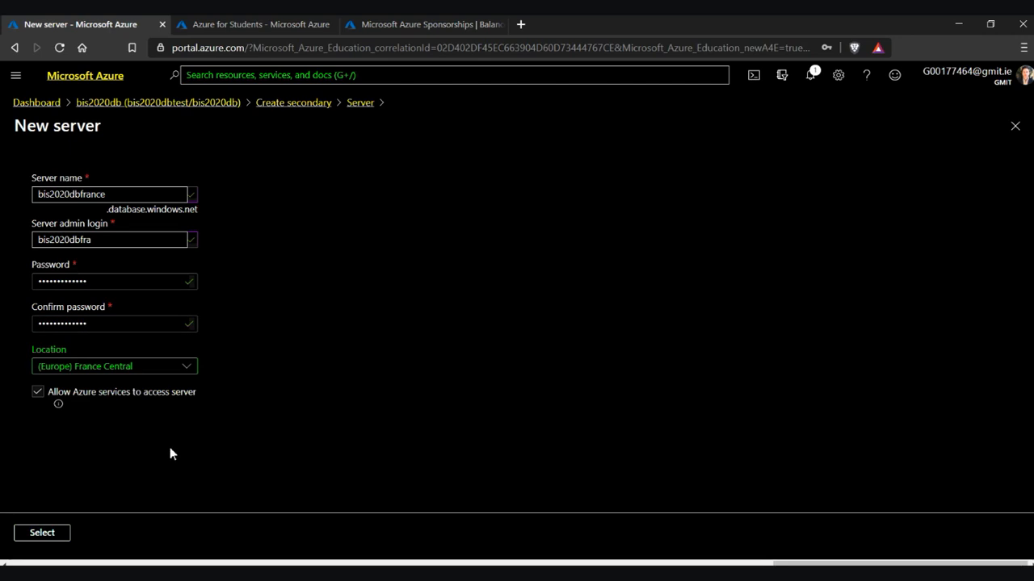
{"action": "left_click", "coordinate": [29, 538]}
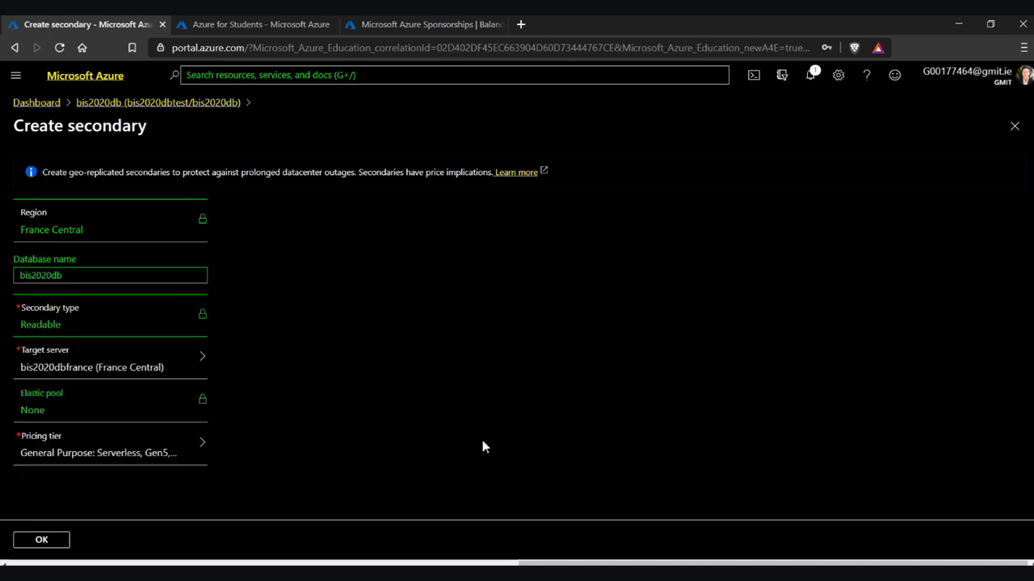
Set the secondary's pricing tier to General Purpose, Serverless Gen5
{"action": "left_click", "coordinate": [178, 457]}
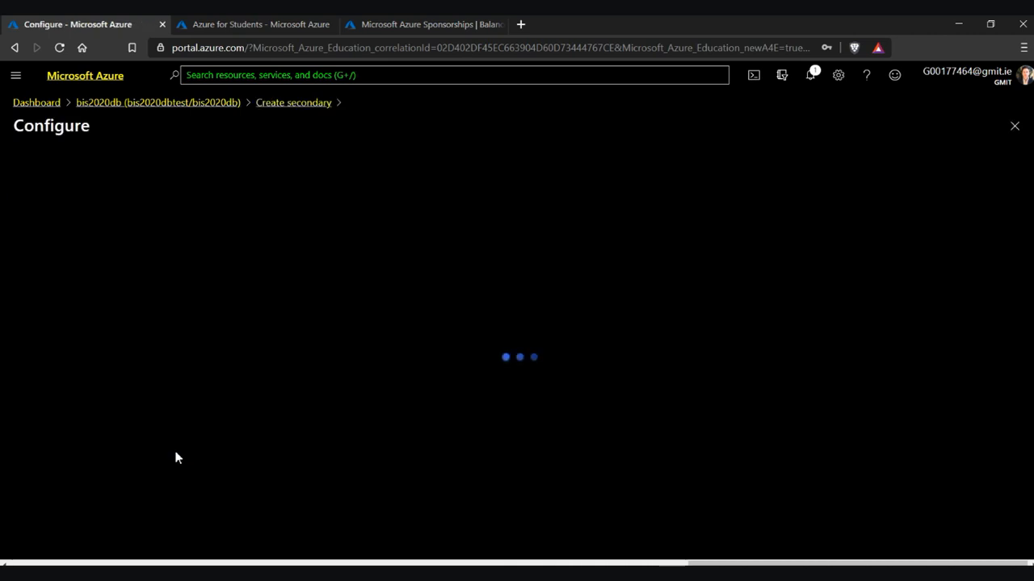
{"action": "scroll", "coordinate": [565, 364], "scroll_direction": "down", "scroll_amount": 2}
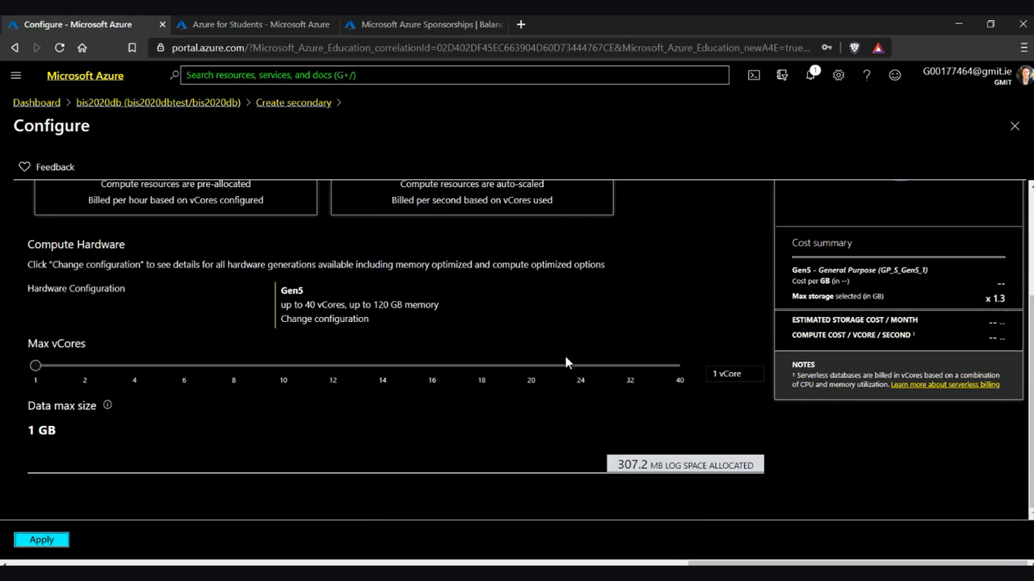
{"action": "scroll", "coordinate": [565, 356], "scroll_direction": "up", "scroll_amount": 2}
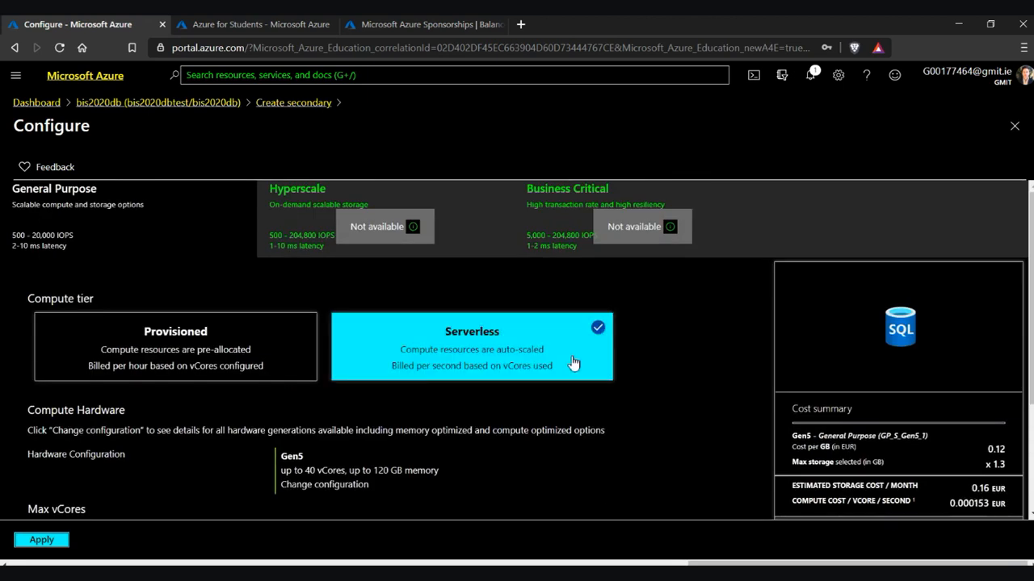
{"action": "scroll", "coordinate": [771, 360], "scroll_direction": "down", "scroll_amount": 2}
{"action": "scroll", "coordinate": [771, 360], "scroll_direction": "up", "scroll_amount": 2}
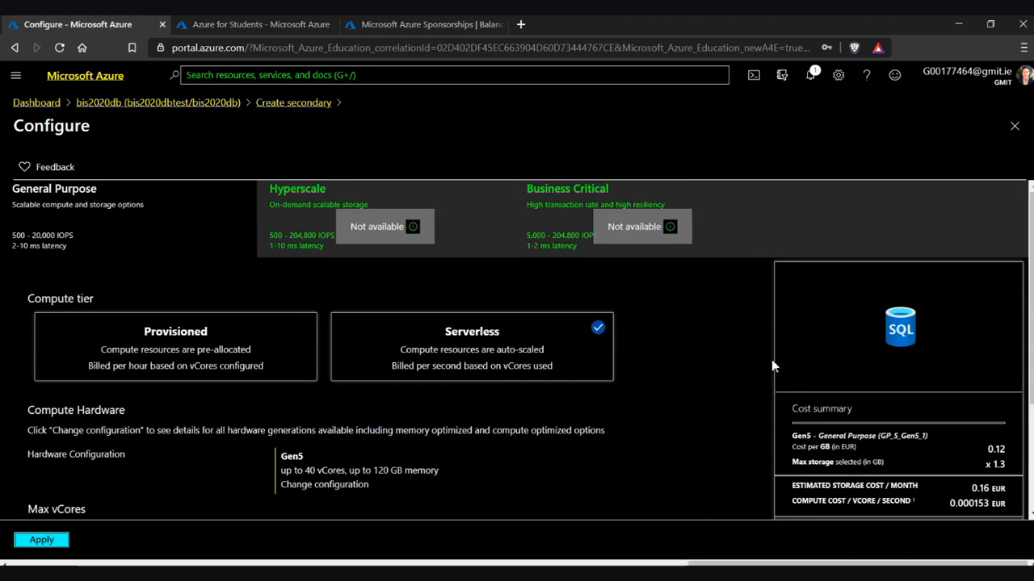
{"action": "left_click", "coordinate": [97, 211]}
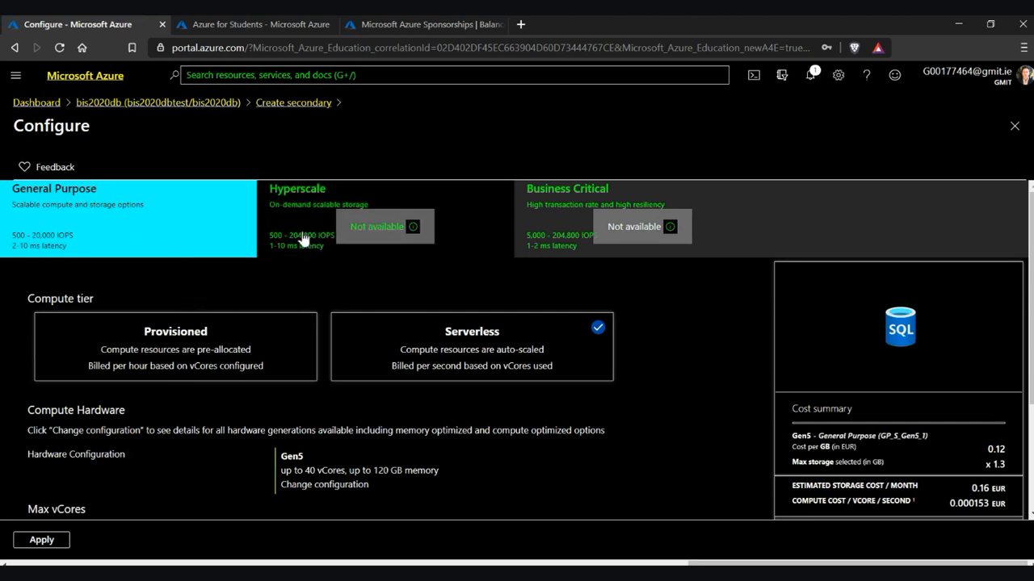
{"action": "scroll", "coordinate": [303, 234], "scroll_direction": "down", "scroll_amount": 3}
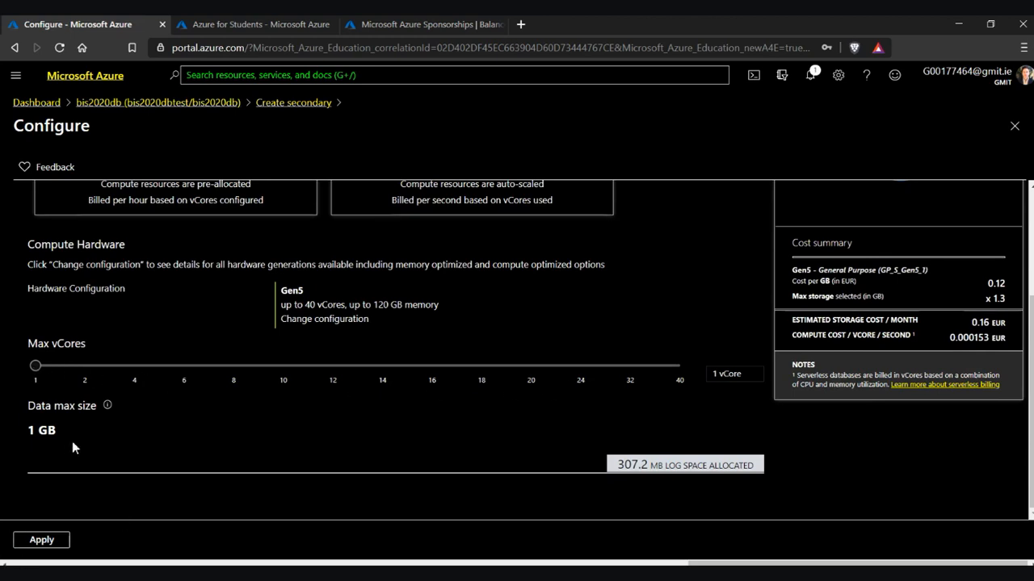
{"action": "scroll", "coordinate": [81, 445], "scroll_direction": "up", "scroll_amount": 2}
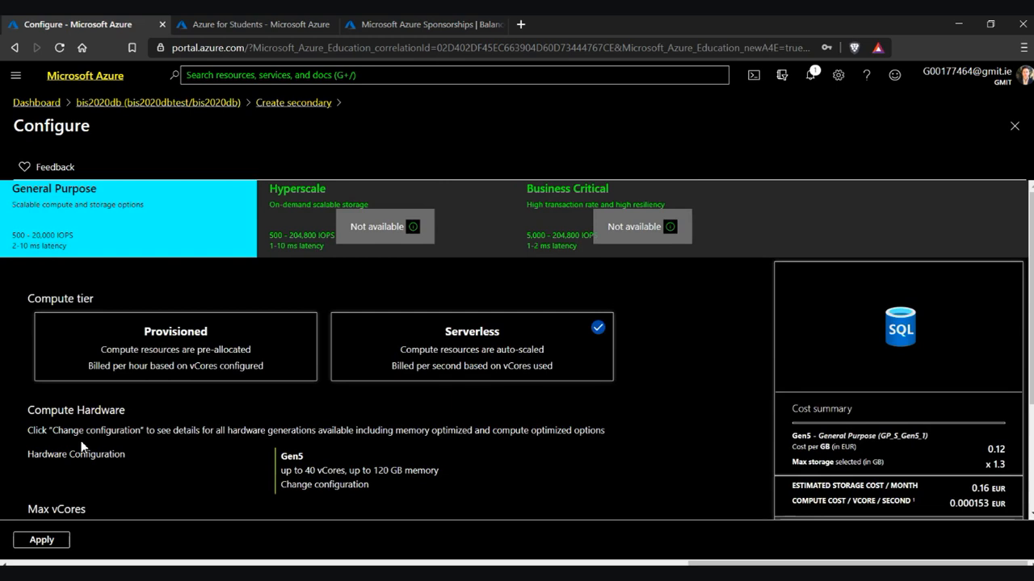
{"action": "scroll", "coordinate": [292, 417], "scroll_direction": "down", "scroll_amount": 2}
Apply the pricing, submit the France Central secondary, and confirm its deployment succeeded in notifications
{"action": "left_click", "coordinate": [49, 540]}
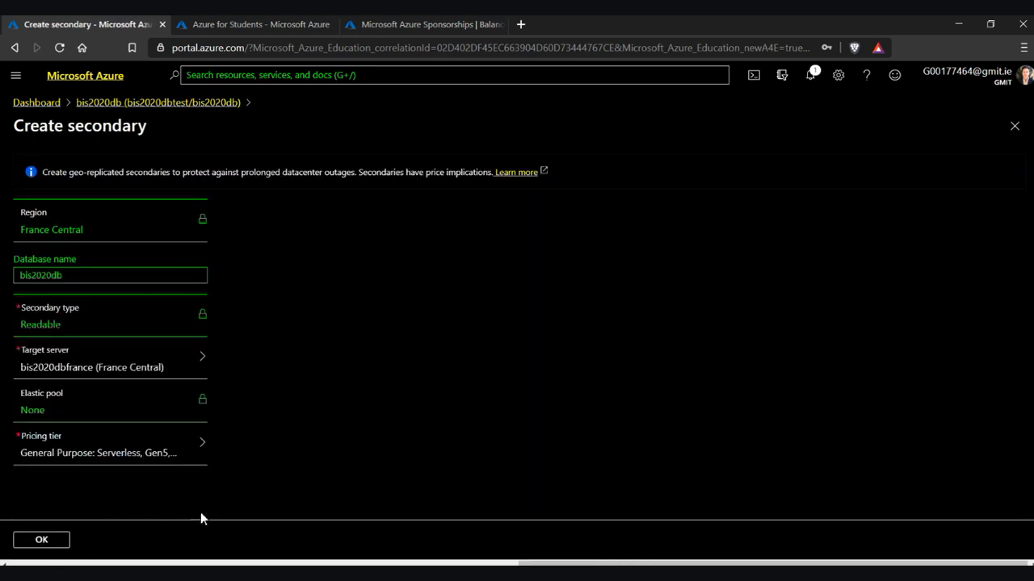
{"action": "left_click", "coordinate": [30, 541]}
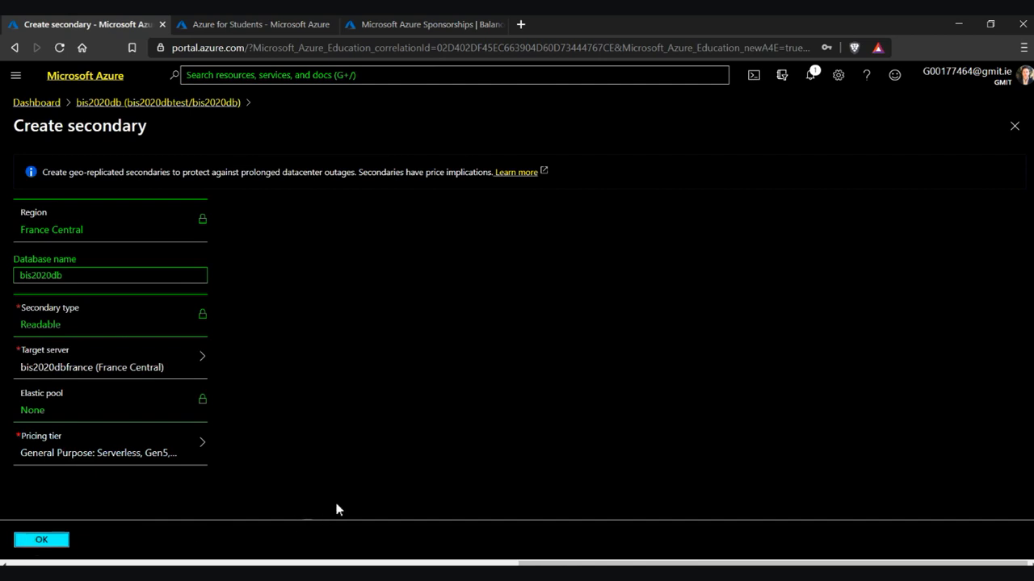
{"action": "scroll", "coordinate": [569, 419], "scroll_direction": "up", "scroll_amount": 5}
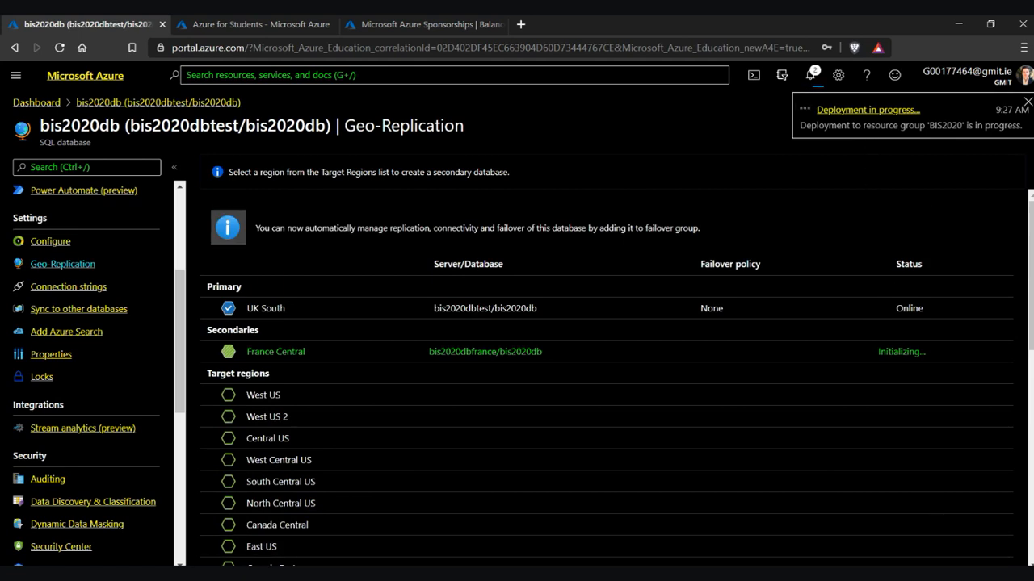
{"action": "left_click", "coordinate": [810, 75]}
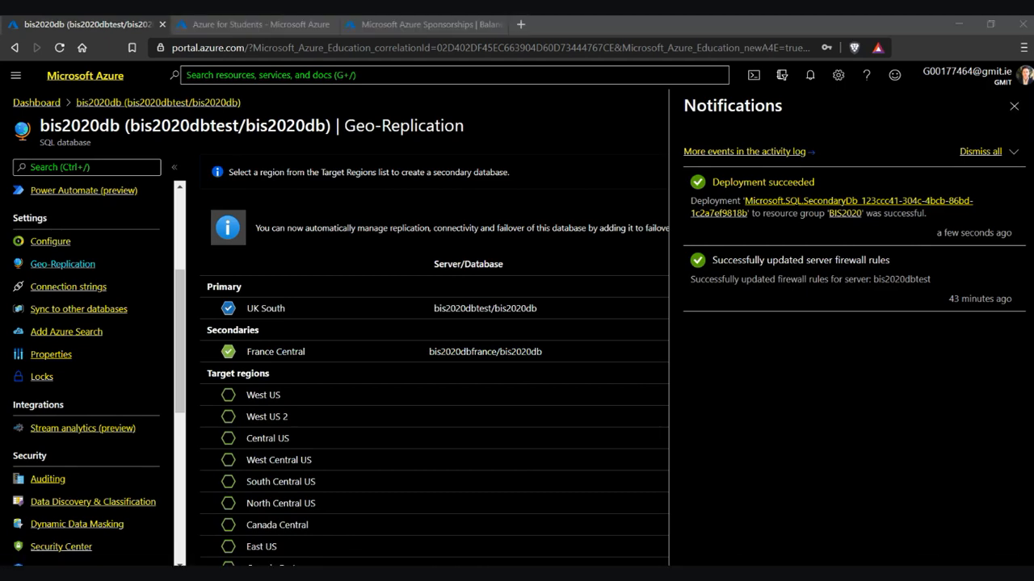
{"action": "left_click", "coordinate": [993, 153]}
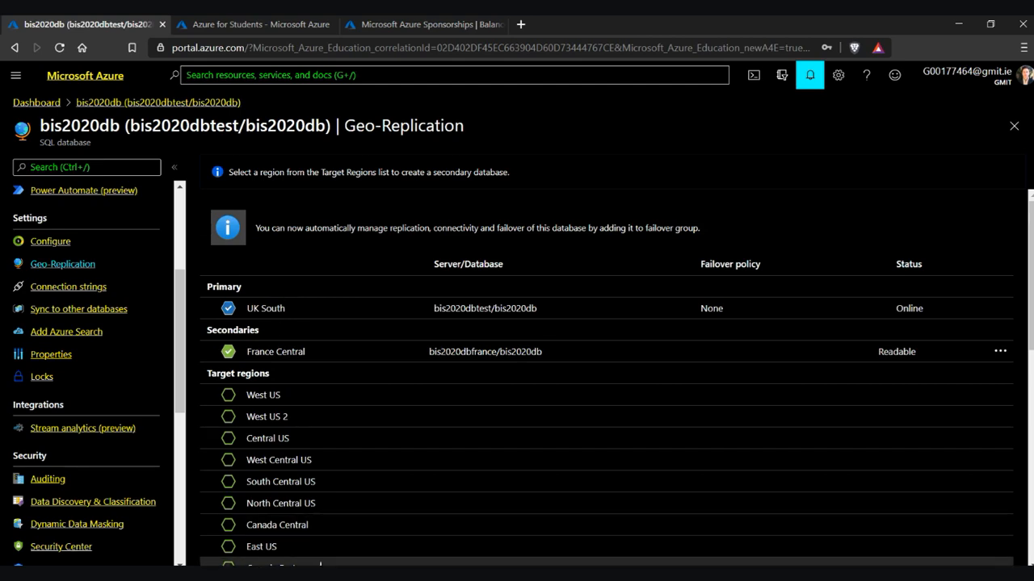
{"action": "left_click", "coordinate": [317, 573]}
{"action": "key", "text": "Down"}
In Excel, start a Get Data import From Azure > From Azure SQL Database
{"action": "left_click", "coordinate": [190, 273]}
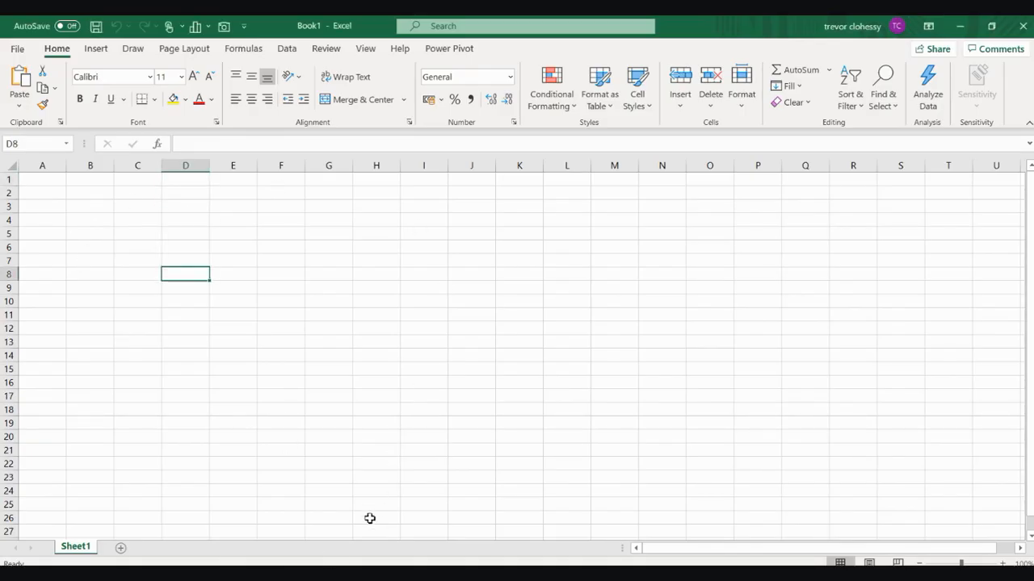
{"action": "left_click", "coordinate": [286, 49]}
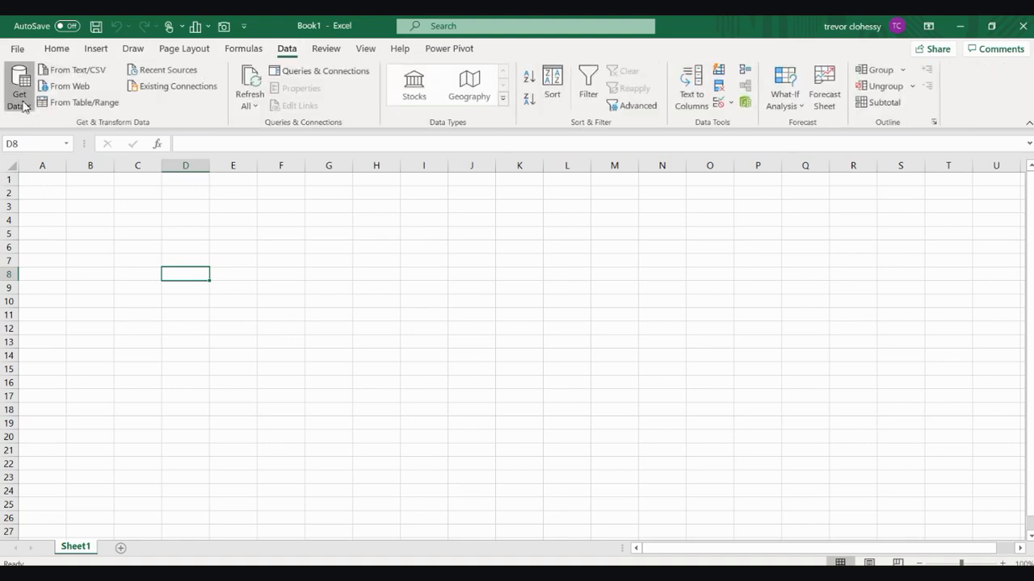
{"action": "left_click", "coordinate": [20, 87]}
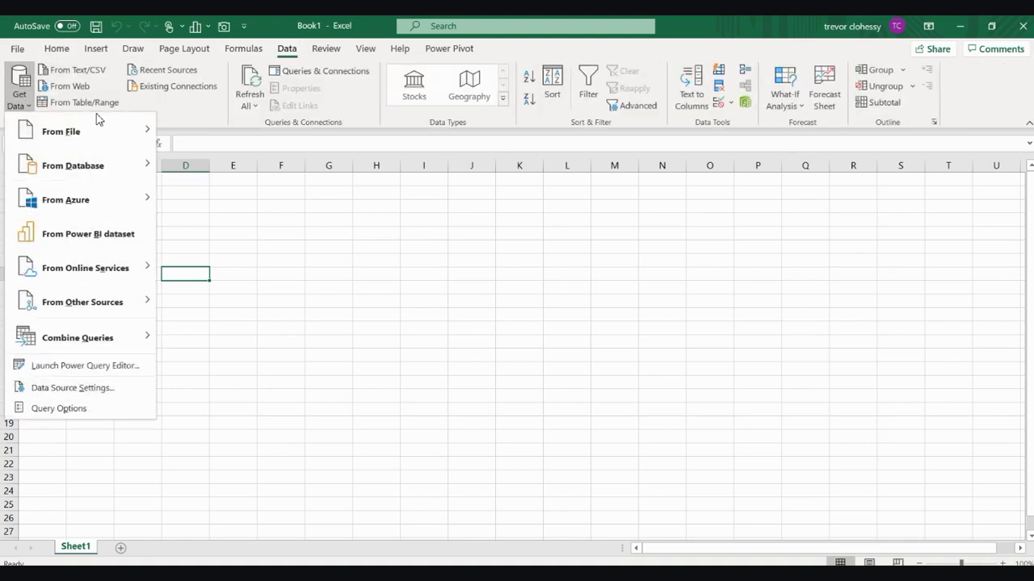
{"action": "mouse_move", "coordinate": [98, 200]}
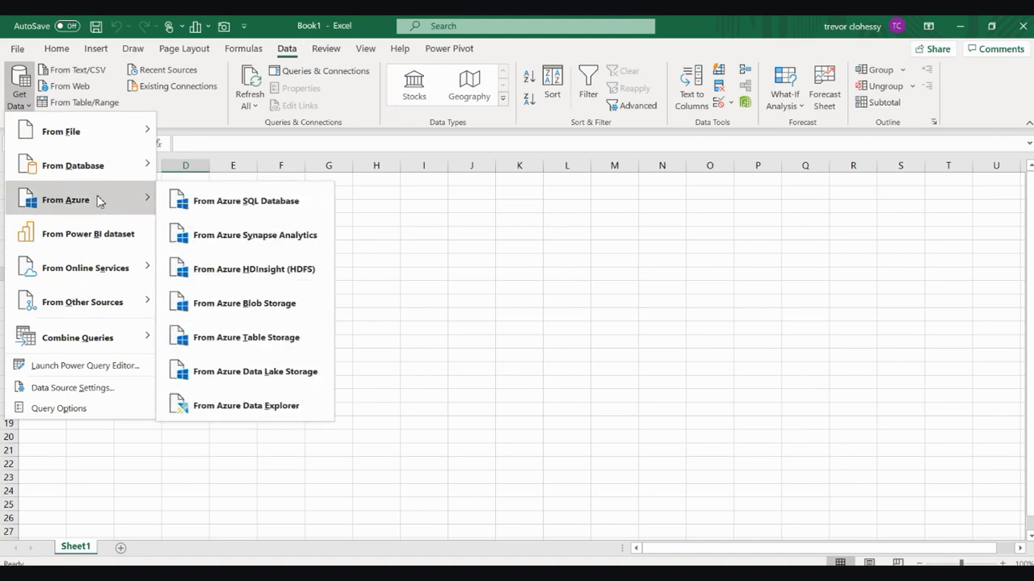
{"action": "left_click", "coordinate": [267, 205]}
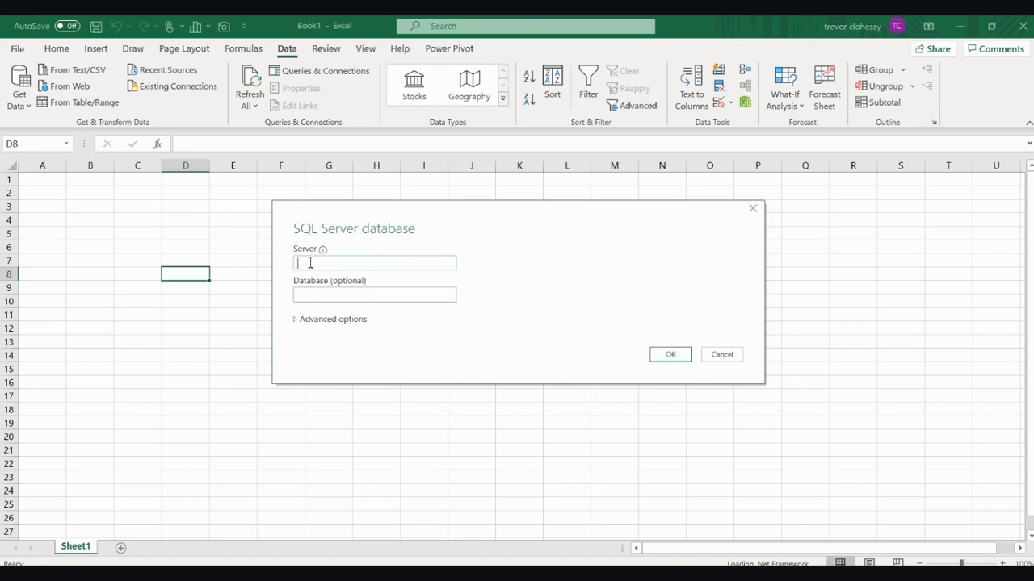
Open bis2020db's Overview page in Azure Portal to see its server name
{"action": "mouse_move", "coordinate": [323, 257]}
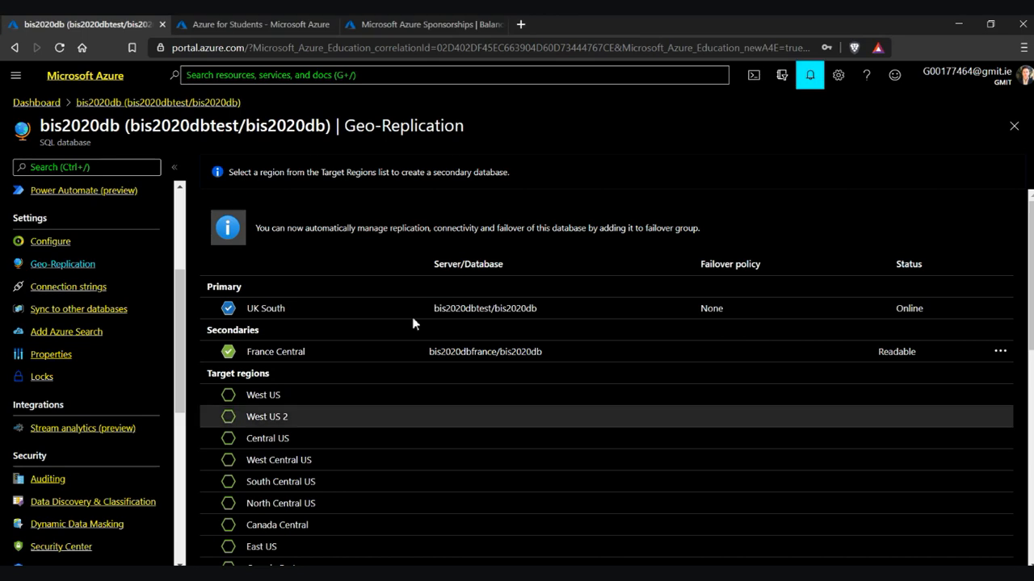
{"action": "scroll", "coordinate": [108, 259], "scroll_direction": "up", "scroll_amount": 3}
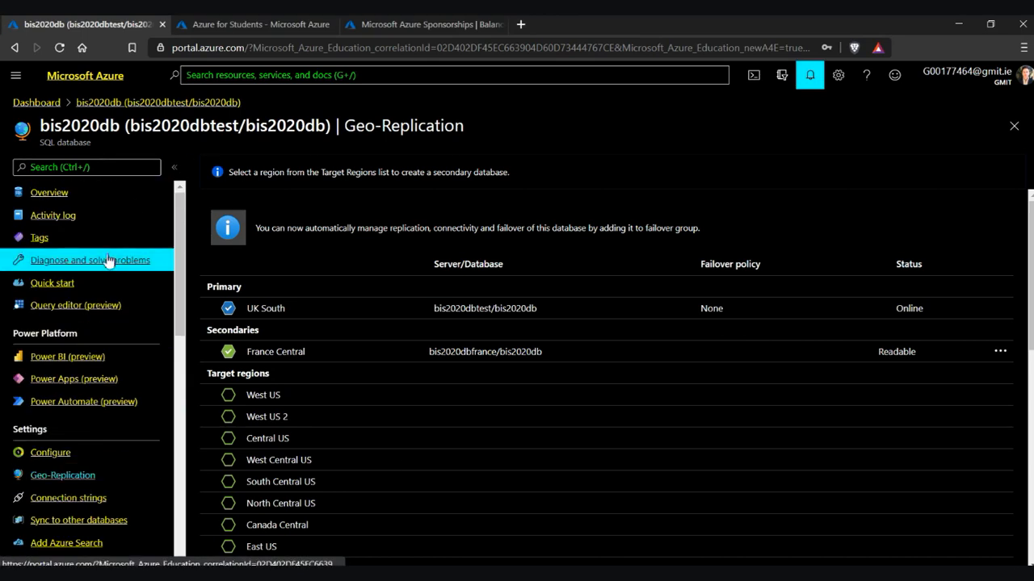
{"action": "left_click", "coordinate": [55, 194]}
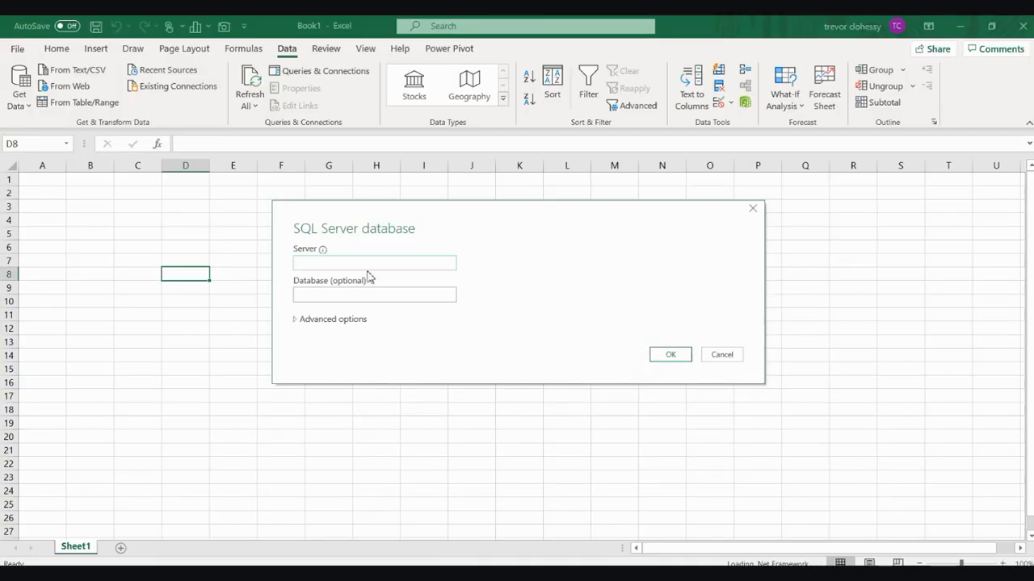
Paste bis2020dbtest.database.windows.net as the server, confirm, and choose Database credentials for sign-in
{"action": "right_click", "coordinate": [368, 270]}
{"action": "left_click", "coordinate": [341, 316]}
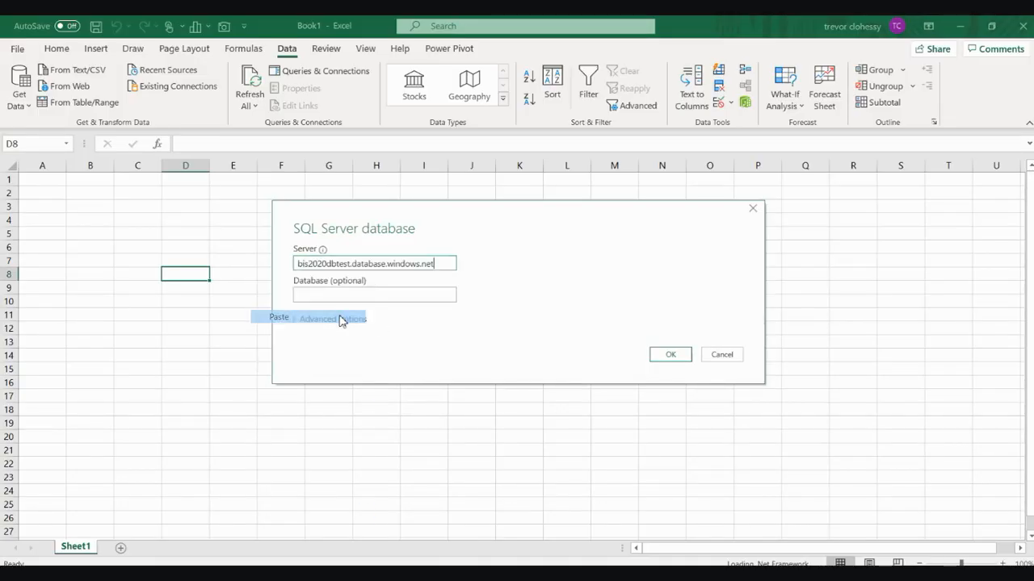
{"action": "left_click", "coordinate": [669, 361]}
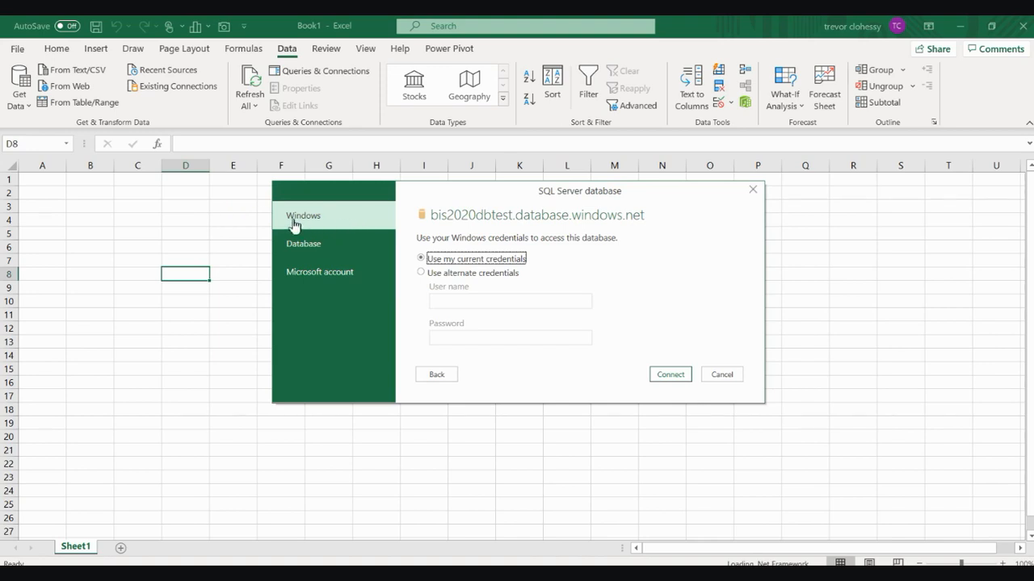
{"action": "left_click", "coordinate": [322, 243]}
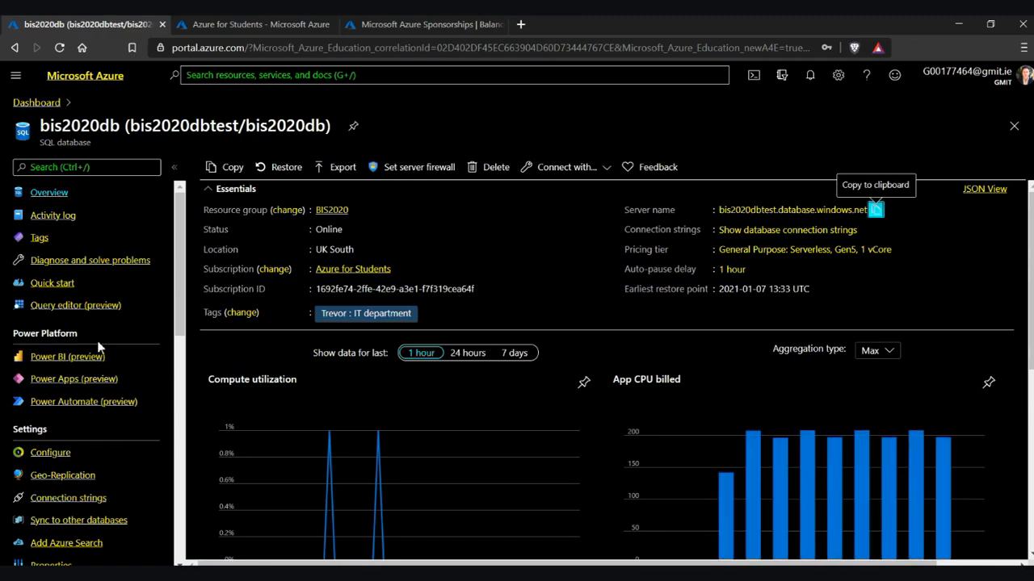
Copy the SQL login from the Query editor sign-in form and paste it into Excel's user name field
{"action": "left_click", "coordinate": [111, 311]}
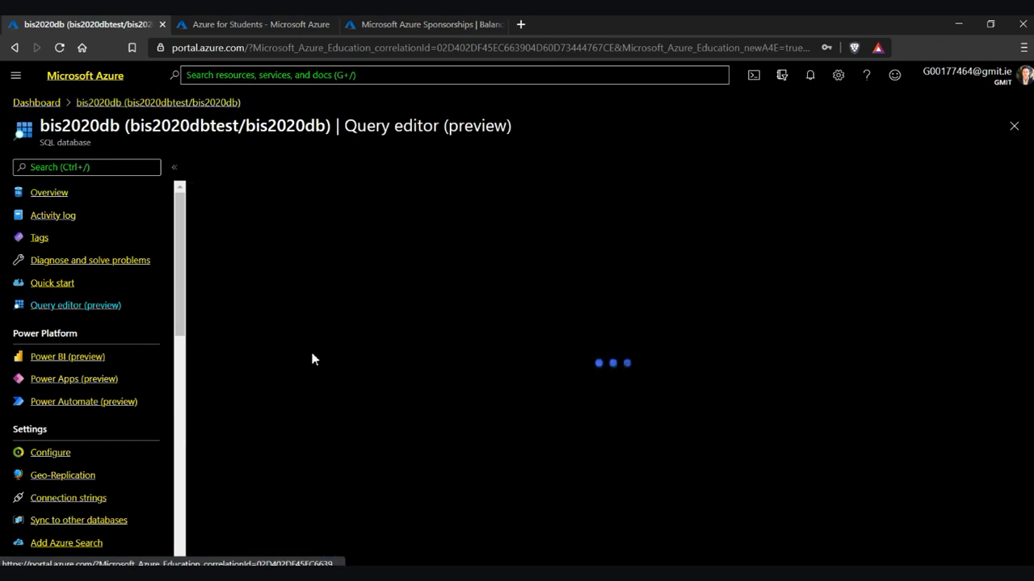
{"action": "left_click", "coordinate": [408, 412]}
{"action": "double_click", "coordinate": [424, 412]}
{"action": "right_click", "coordinate": [424, 414]}
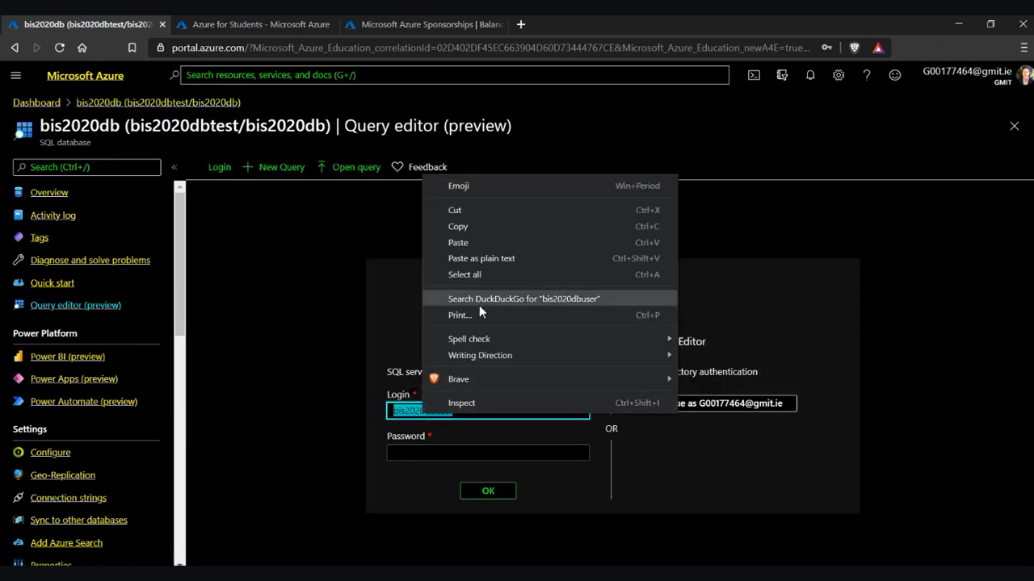
{"action": "left_click", "coordinate": [482, 230]}
{"action": "left_click", "coordinate": [418, 454]}
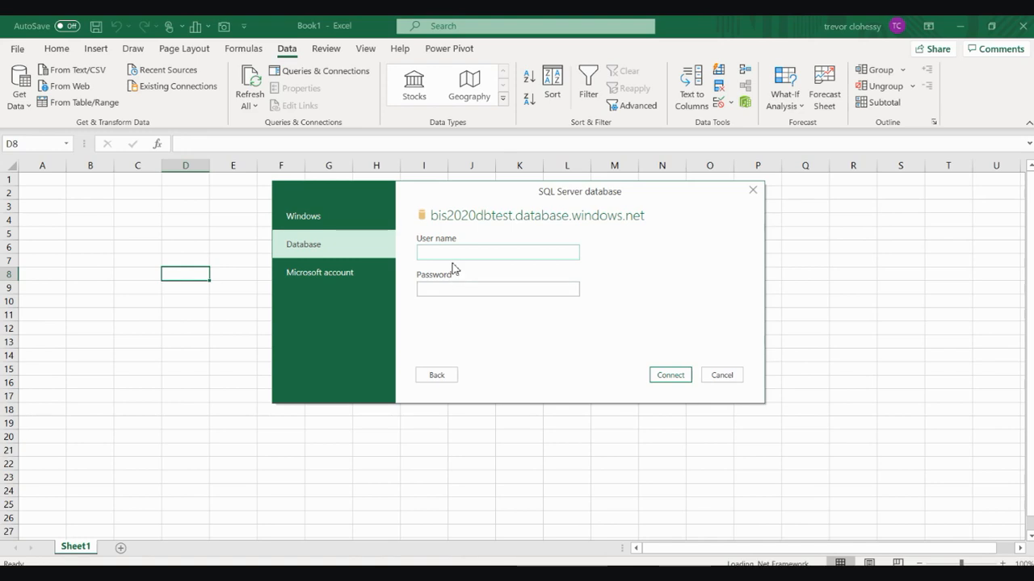
{"action": "left_click", "coordinate": [455, 254]}
{"action": "right_click", "coordinate": [454, 256]}
Paste the copied login name as the user name and type the database password
{"action": "left_click", "coordinate": [364, 308]}
{"action": "left_click", "coordinate": [472, 292]}
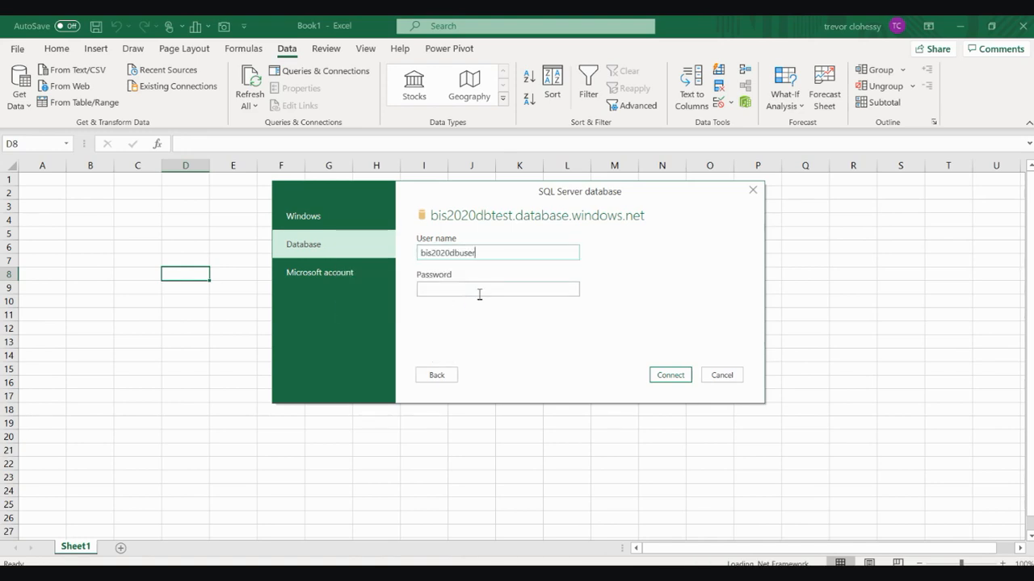
{"action": "type", "text": "****"}
Return to the Azure Portal's Query editor sign-in form and scroll through it
{"action": "left_click", "coordinate": [430, 574]}
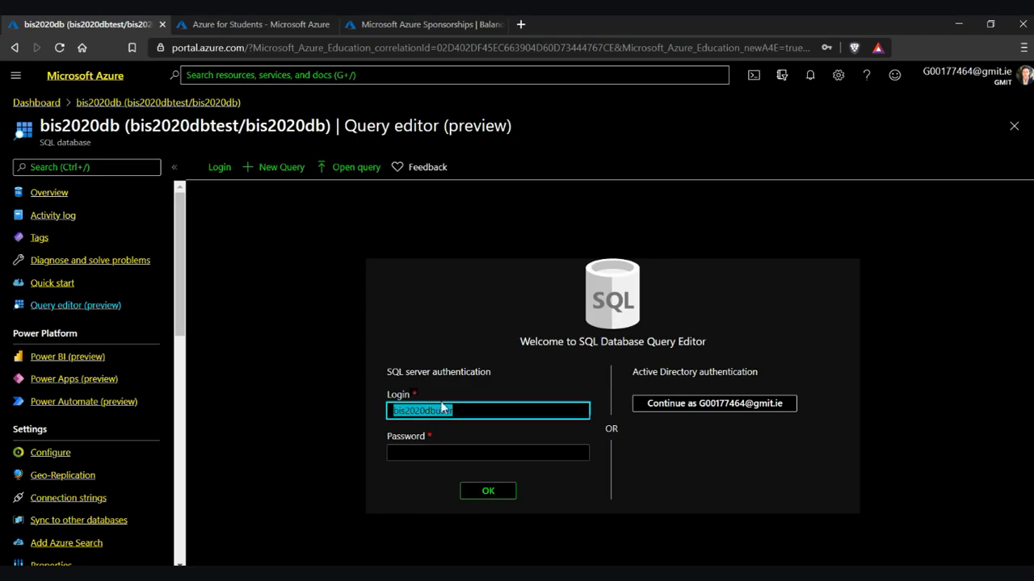
{"action": "left_click", "coordinate": [437, 452]}
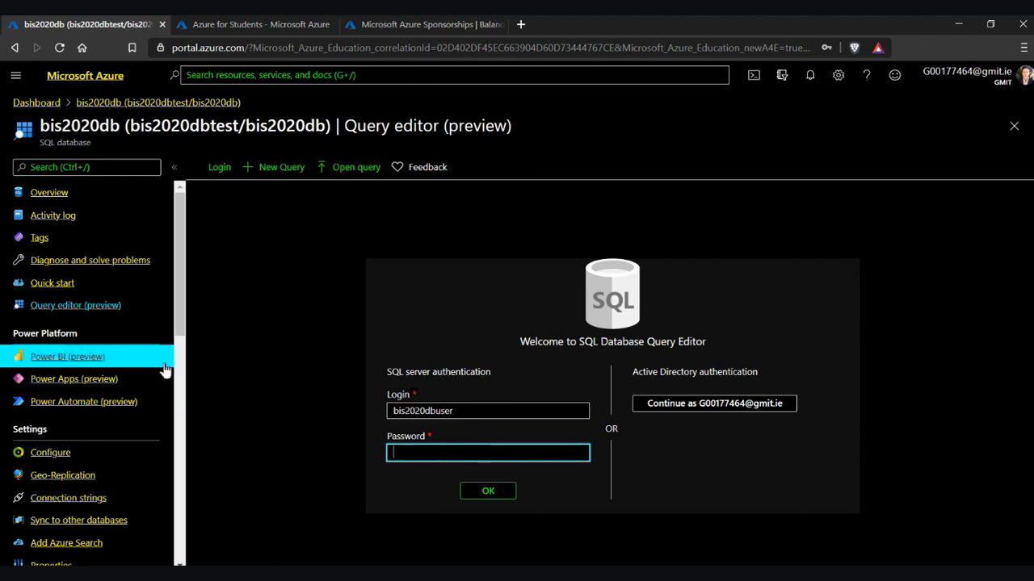
{"action": "scroll", "coordinate": [165, 369], "scroll_direction": "down", "scroll_amount": 4}
{"action": "scroll", "coordinate": [164, 370], "scroll_direction": "down", "scroll_amount": 5}
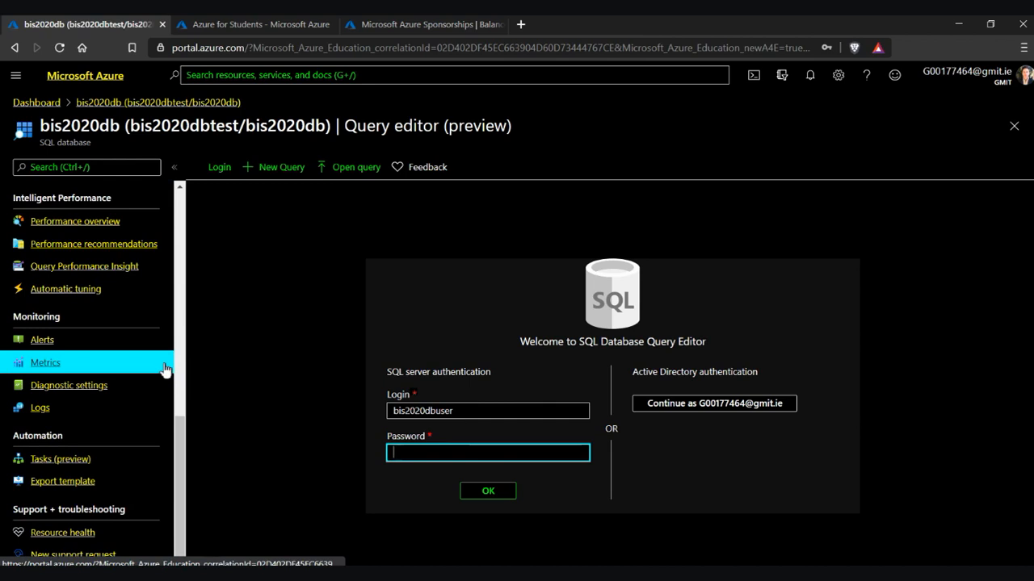
{"action": "scroll", "coordinate": [165, 370], "scroll_direction": "up", "scroll_amount": 9}
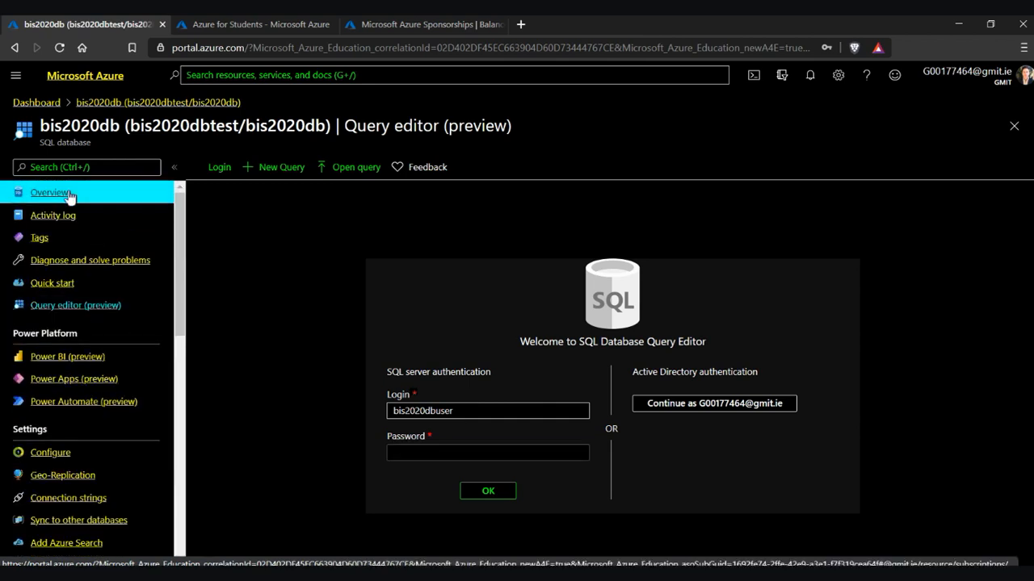
Check the bis2020dbtest server's firewall rules, then go back to the bis2020db overview
{"action": "left_click", "coordinate": [68, 194]}
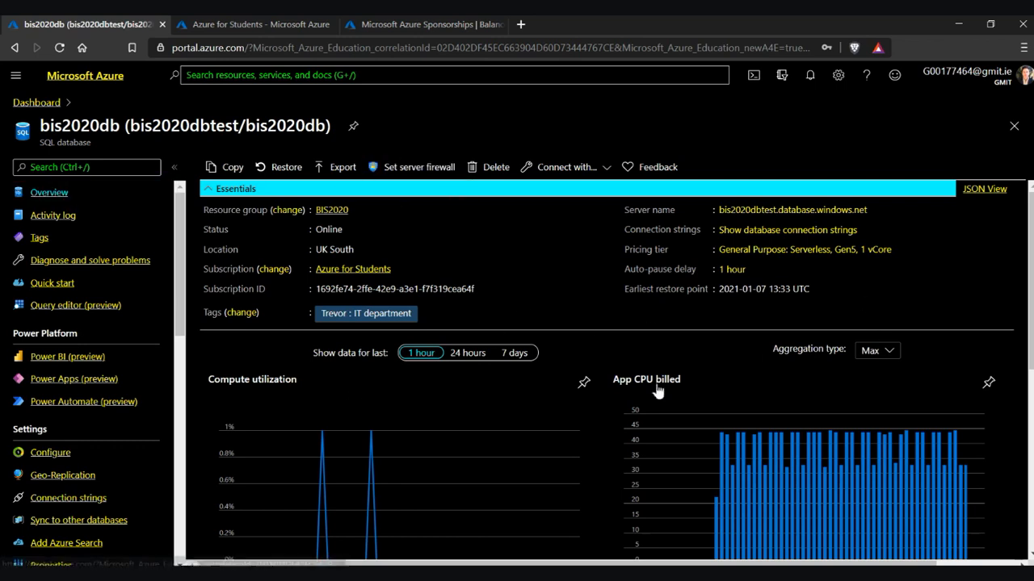
{"action": "left_click", "coordinate": [413, 167]}
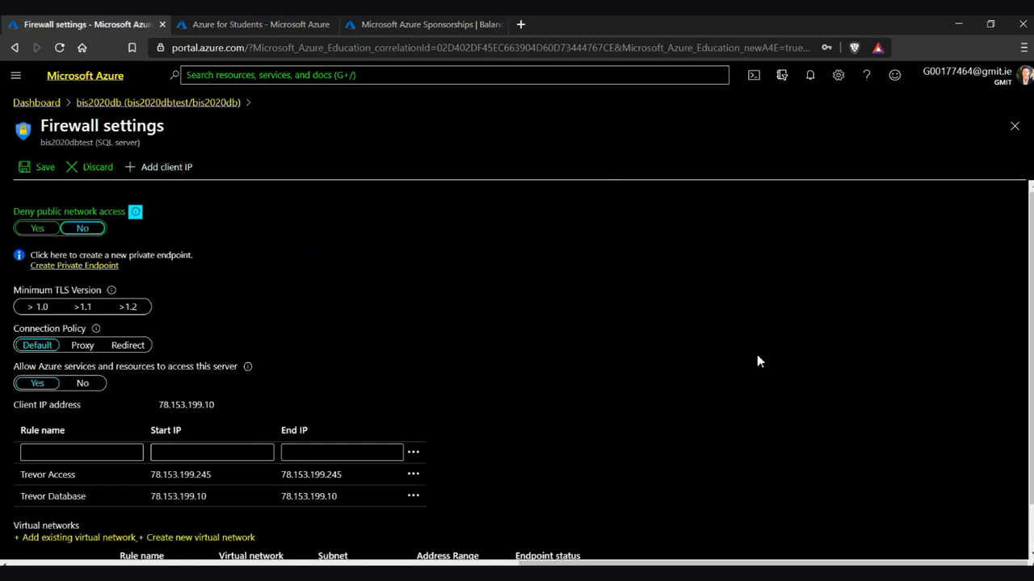
{"action": "scroll", "coordinate": [541, 348], "scroll_direction": "down", "scroll_amount": 2}
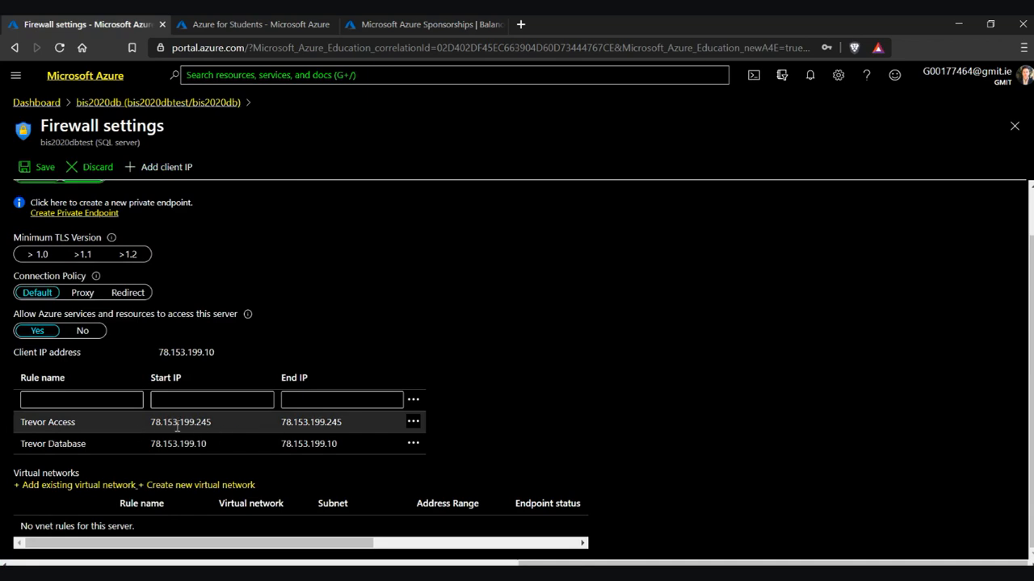
{"action": "scroll", "coordinate": [351, 426], "scroll_direction": "up", "scroll_amount": 1}
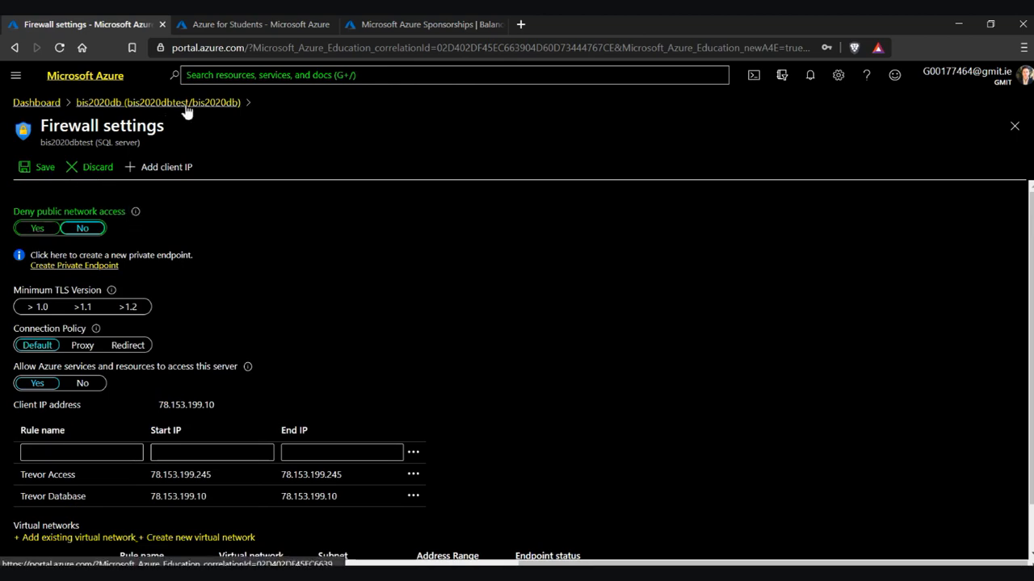
{"action": "left_click", "coordinate": [166, 103]}
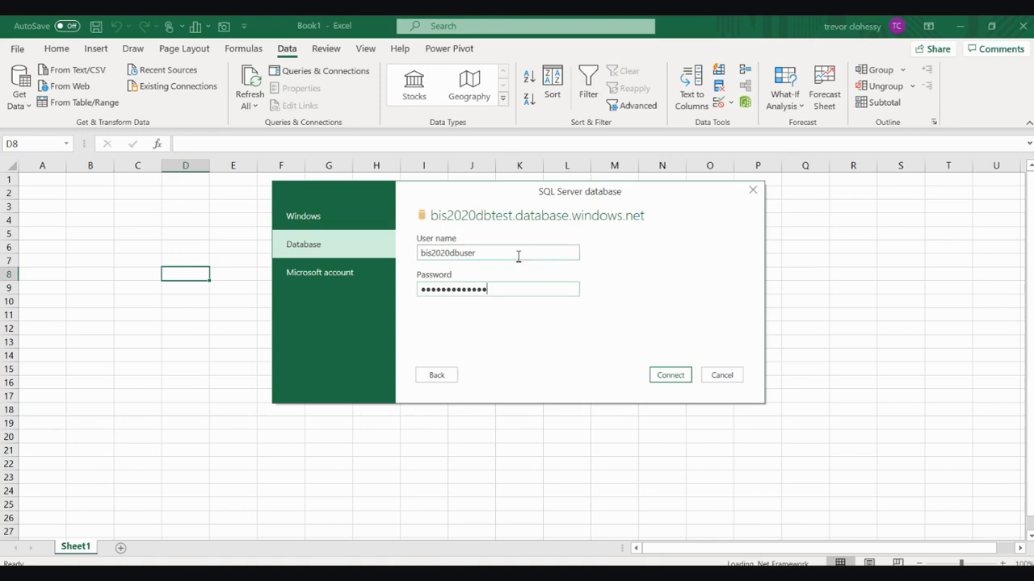
Connect to bis2020dbtest.database.windows.net and expand bis2020db to show its 19 objects
{"action": "left_click", "coordinate": [677, 383]}
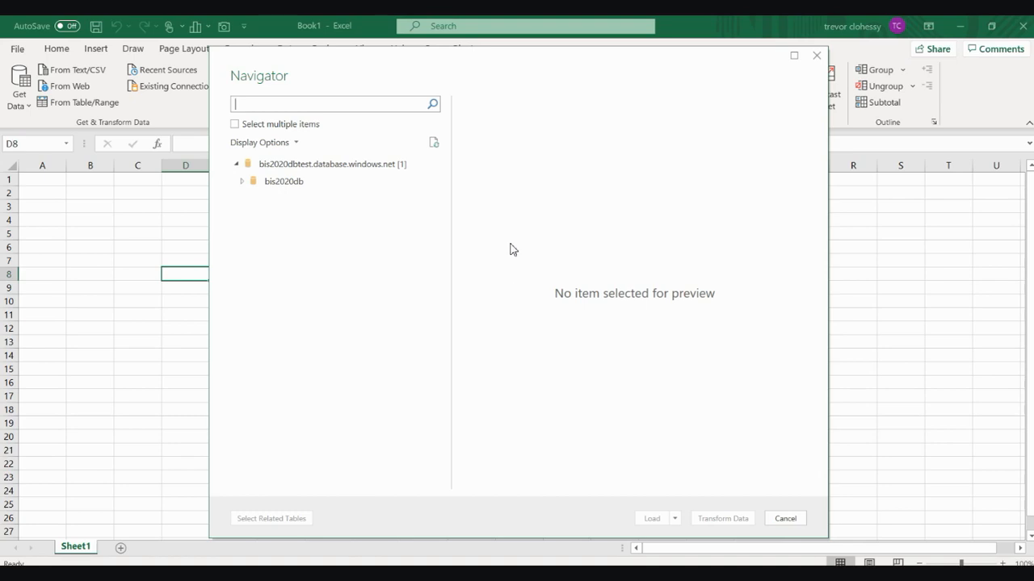
{"action": "left_click", "coordinate": [238, 165]}
{"action": "left_click", "coordinate": [238, 165]}
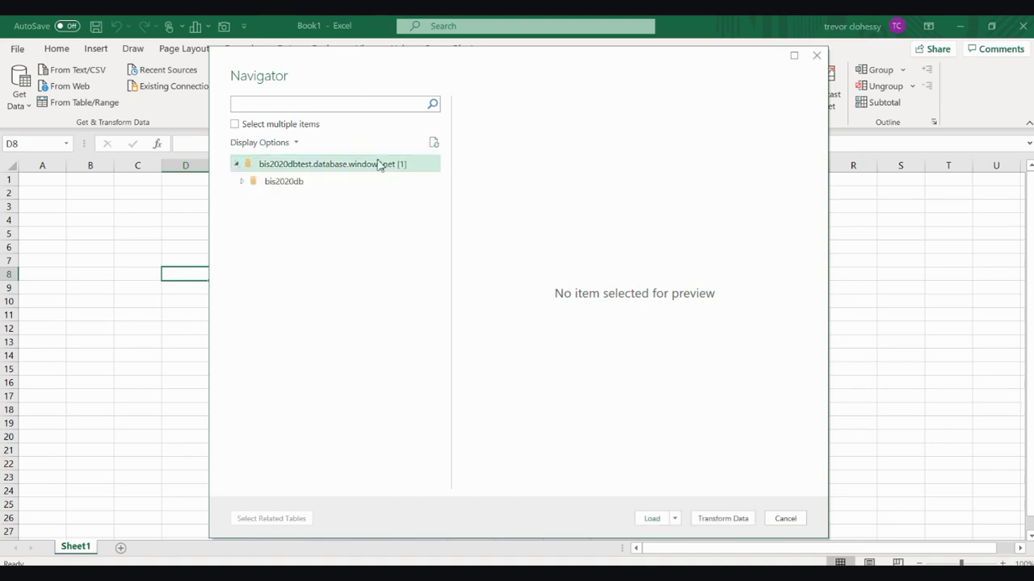
{"action": "left_click", "coordinate": [242, 186]}
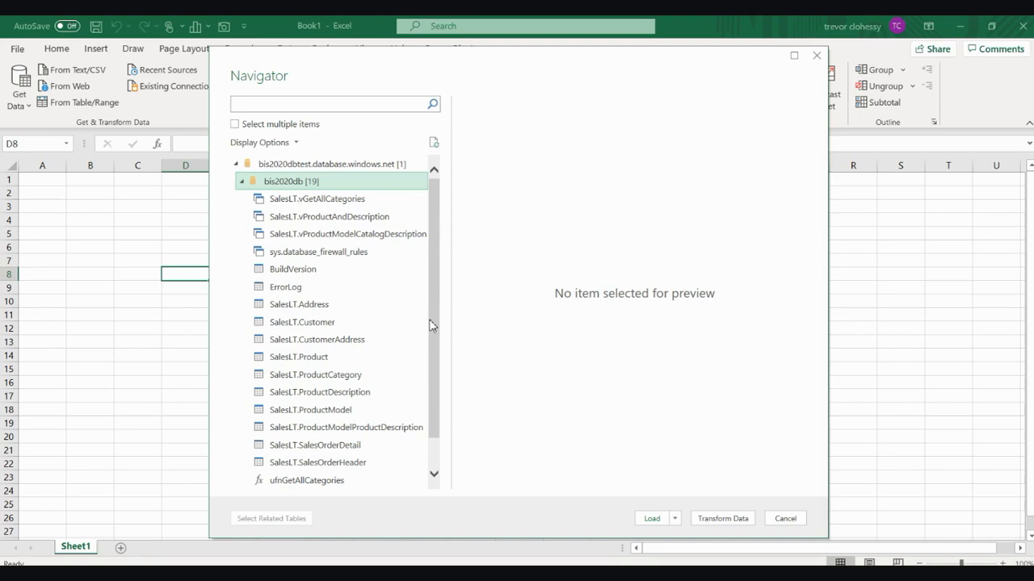
{"action": "left_click_drag", "start_coordinate": [433, 317], "coordinate": [440, 385]}
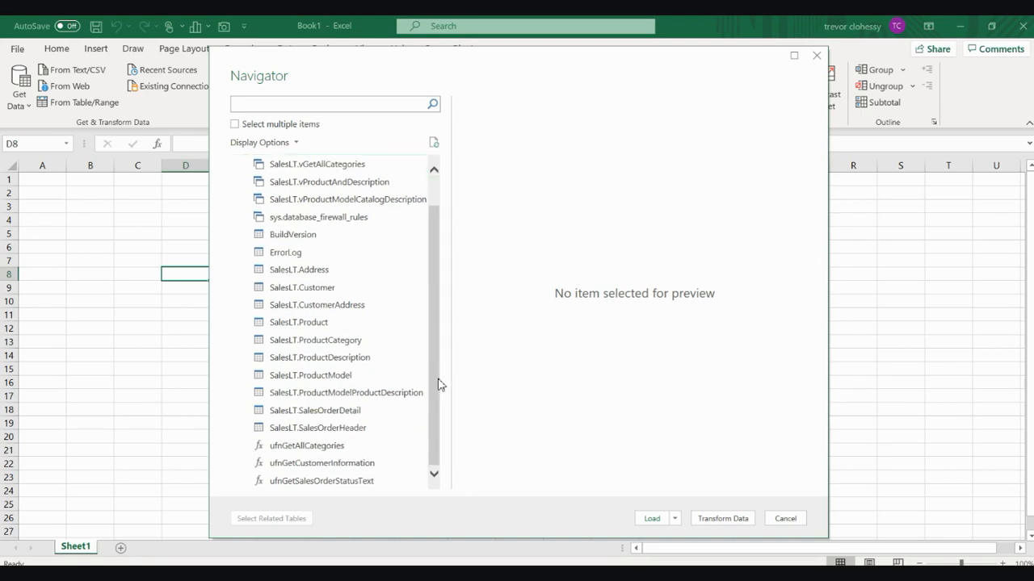
{"action": "left_click_drag", "start_coordinate": [432, 374], "coordinate": [445, 323]}
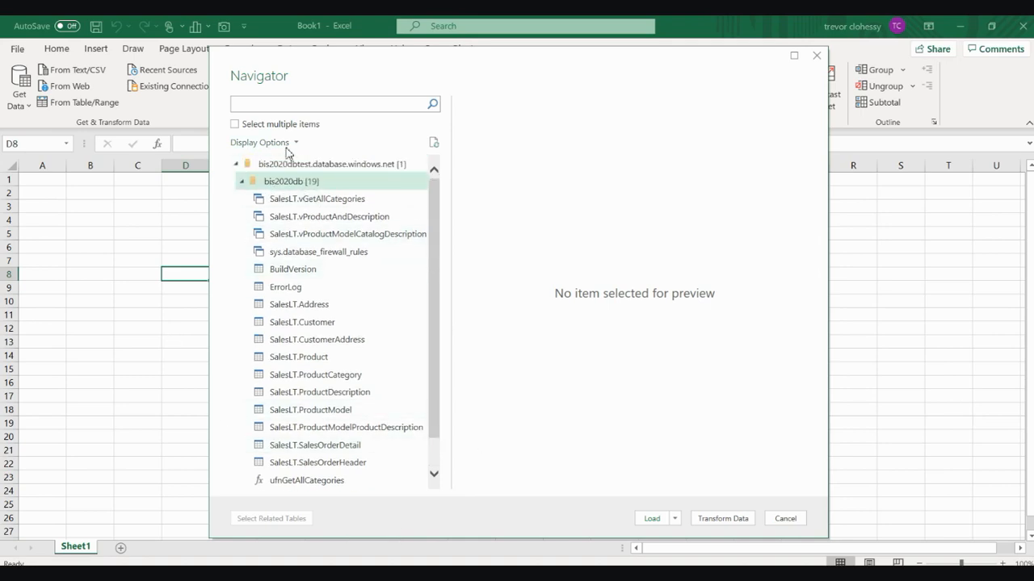
With multiple selection on, tick SalesLT.Product and SalesLT.SalesOrderDetail and load them
{"action": "left_click", "coordinate": [235, 126]}
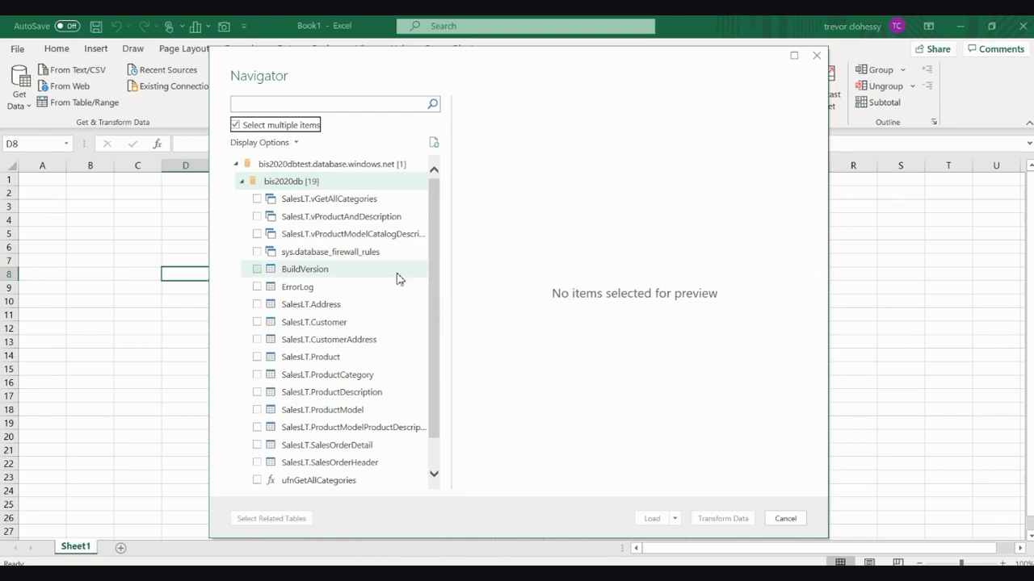
{"action": "left_click", "coordinate": [256, 357]}
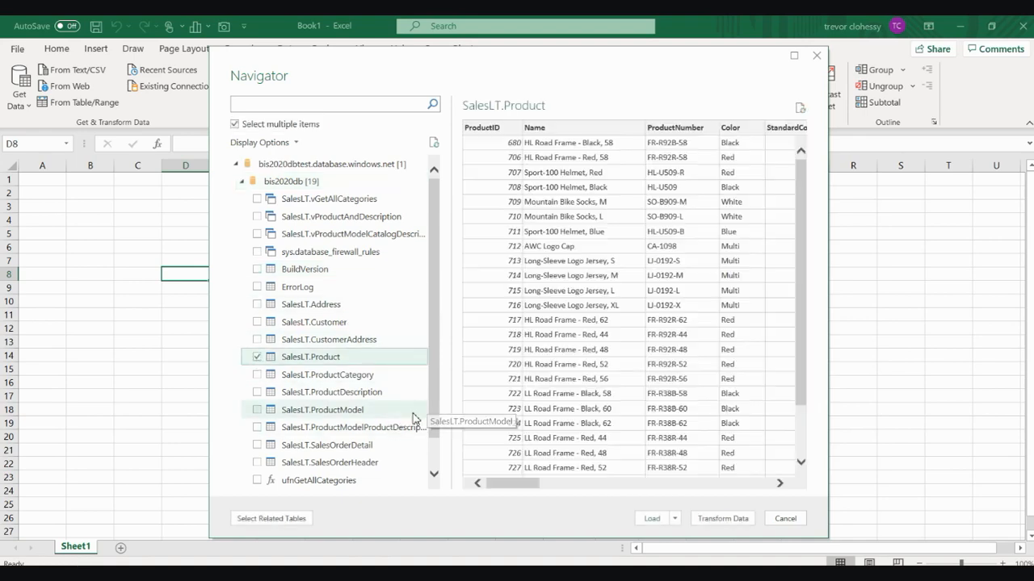
{"action": "left_click", "coordinate": [258, 446]}
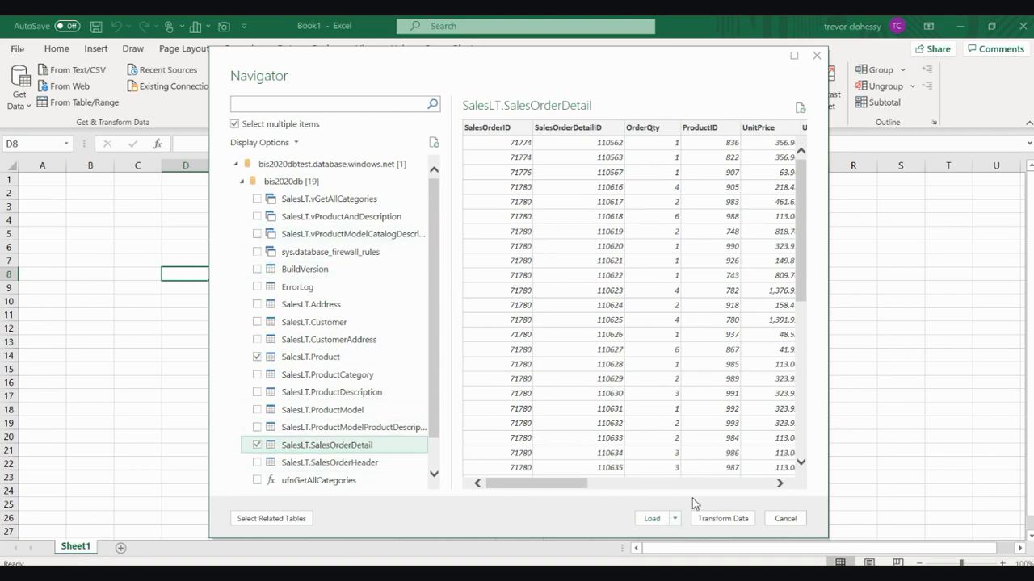
{"action": "left_click", "coordinate": [652, 518]}
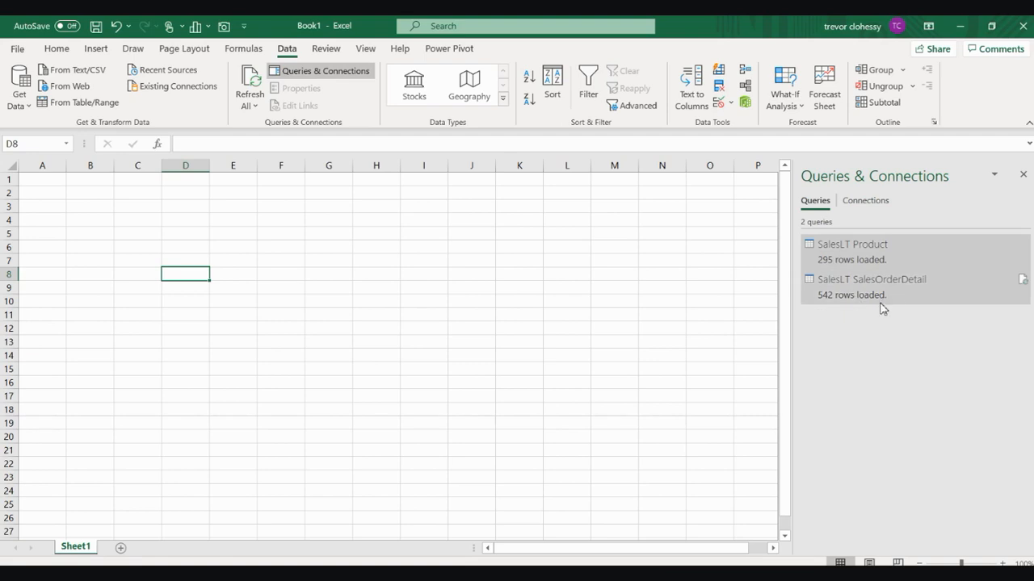
Wait for the queries to load: Product at 295 rows, SalesOrderDetail at 542 rows
{"action": "mouse_move", "coordinate": [892, 302]}
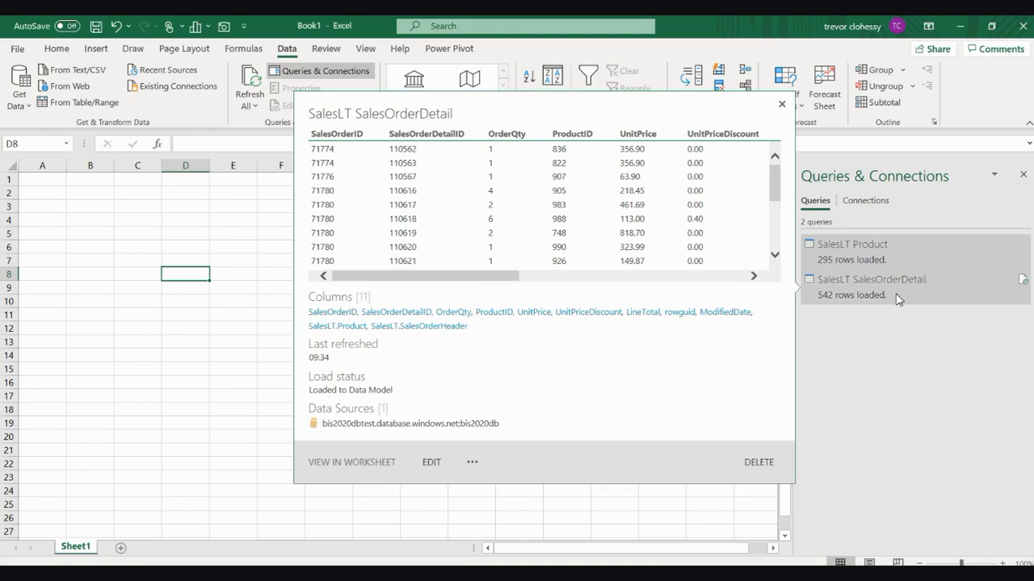
{"action": "mouse_move", "coordinate": [844, 297]}
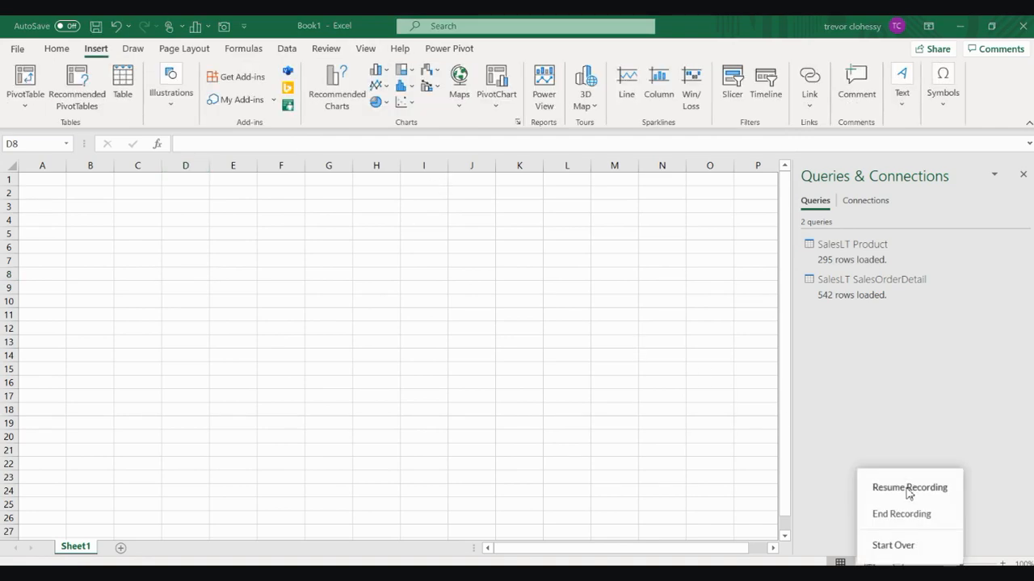
Insert a PivotTable on a new worksheet using the workbook's Data Model as its source
{"action": "left_click", "coordinate": [909, 490]}
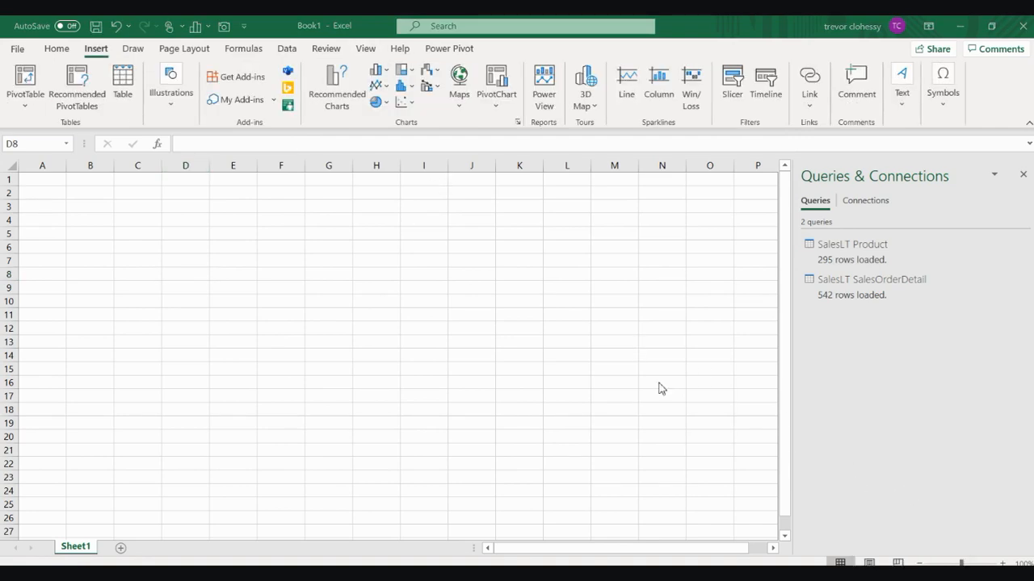
{"action": "left_click", "coordinate": [25, 107]}
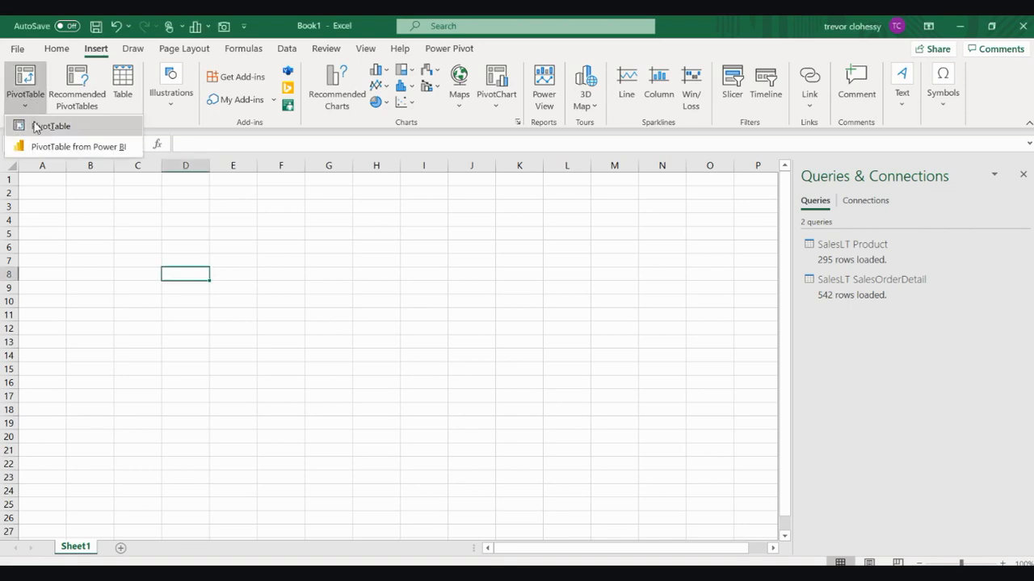
{"action": "left_click", "coordinate": [25, 125]}
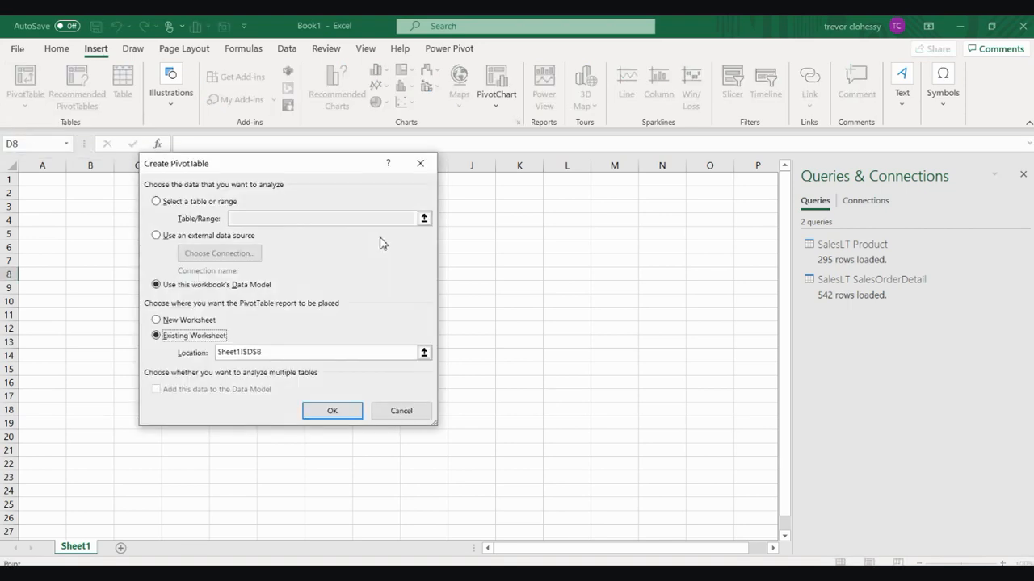
{"action": "left_click", "coordinate": [197, 207]}
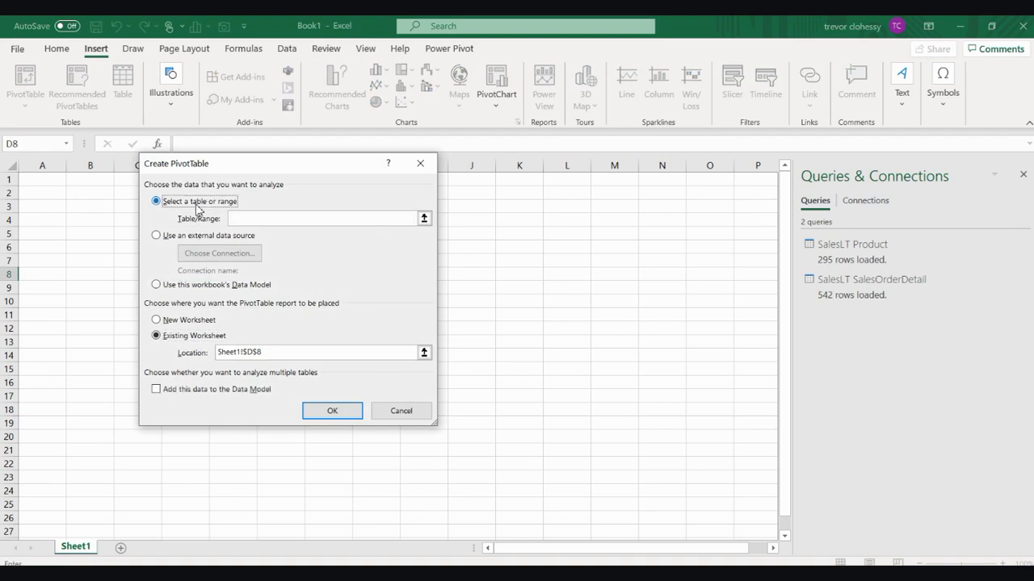
{"action": "left_click", "coordinate": [189, 322]}
{"action": "left_click", "coordinate": [158, 285]}
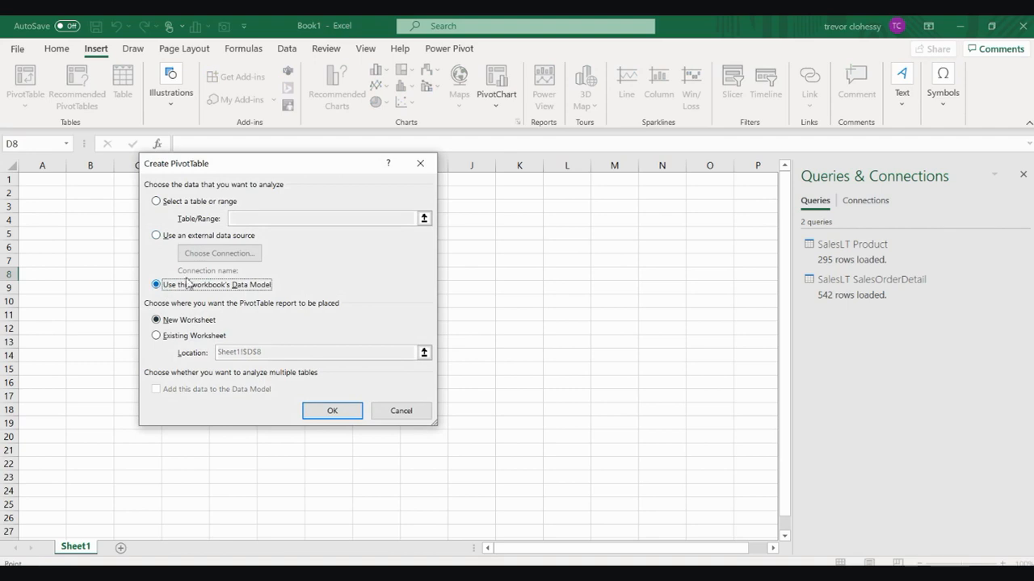
{"action": "left_click", "coordinate": [331, 411]}
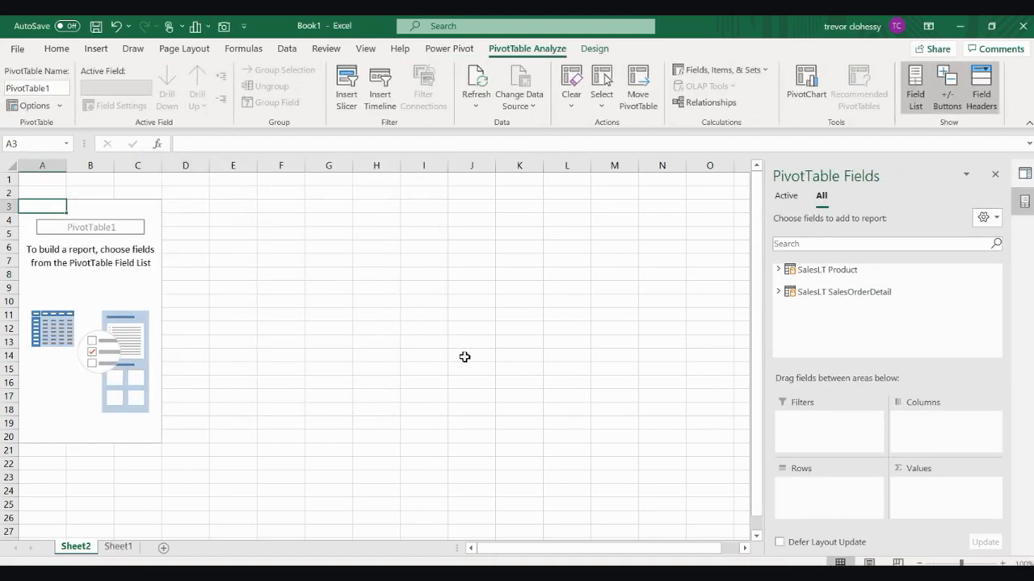
Add product Name from SalesLT Product as the PivotTable rows
{"action": "left_click", "coordinate": [868, 272]}
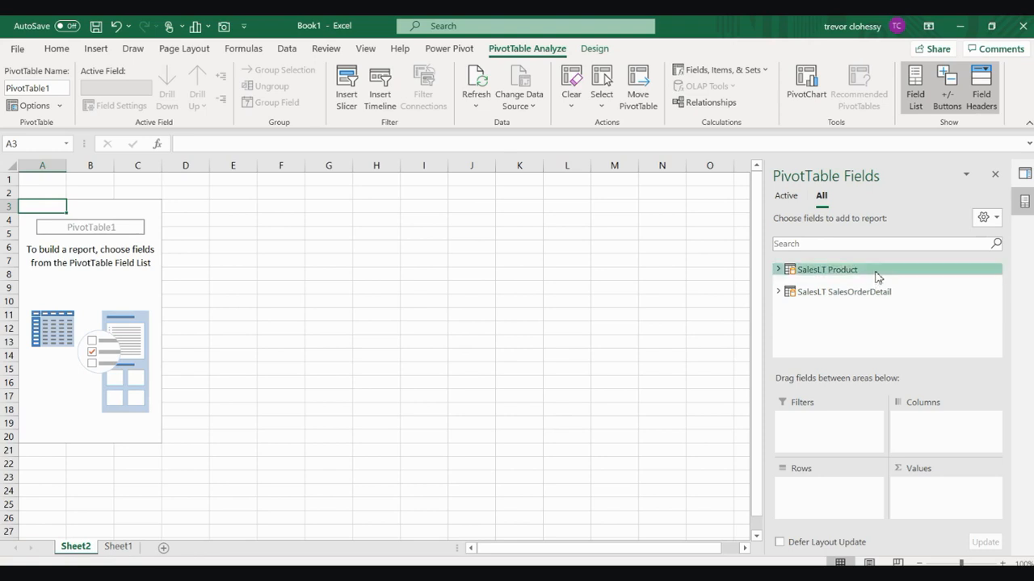
{"action": "left_click", "coordinate": [777, 270]}
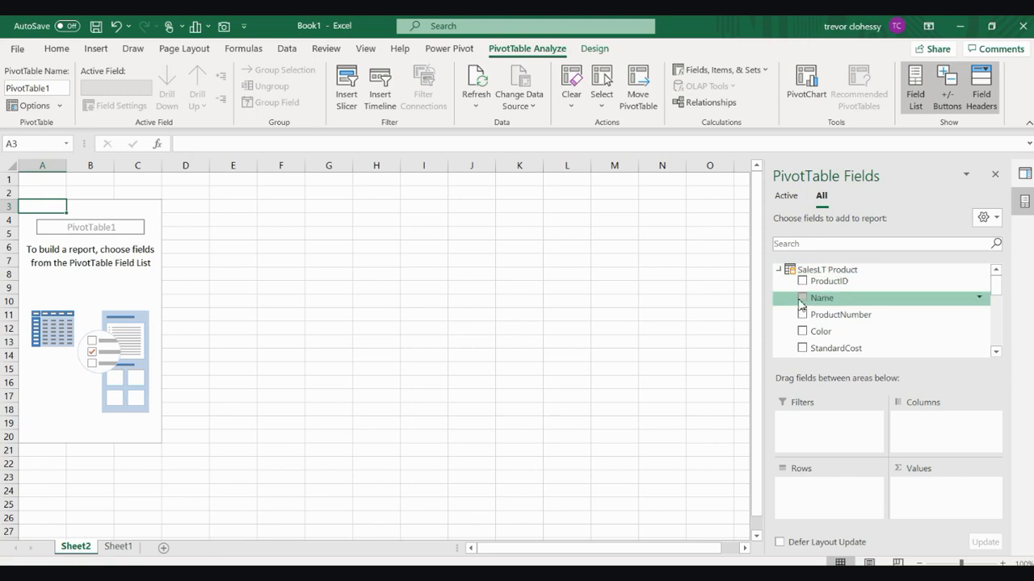
{"action": "left_click", "coordinate": [802, 299]}
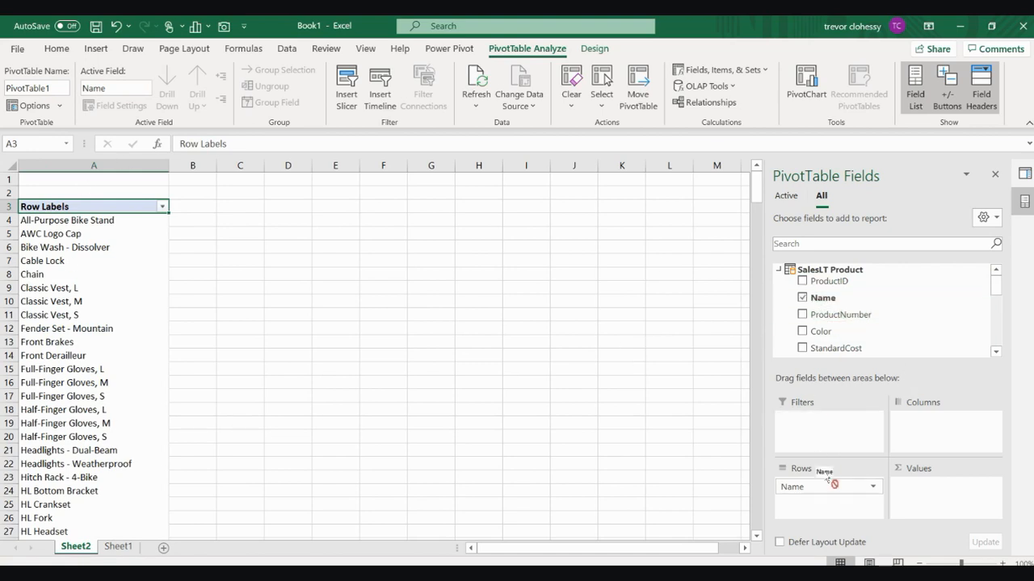
Add UnitPrice from SalesLT SalesOrderDetail so the values show Sum of UnitPrice
{"action": "left_click", "coordinate": [779, 270]}
{"action": "left_click", "coordinate": [778, 292]}
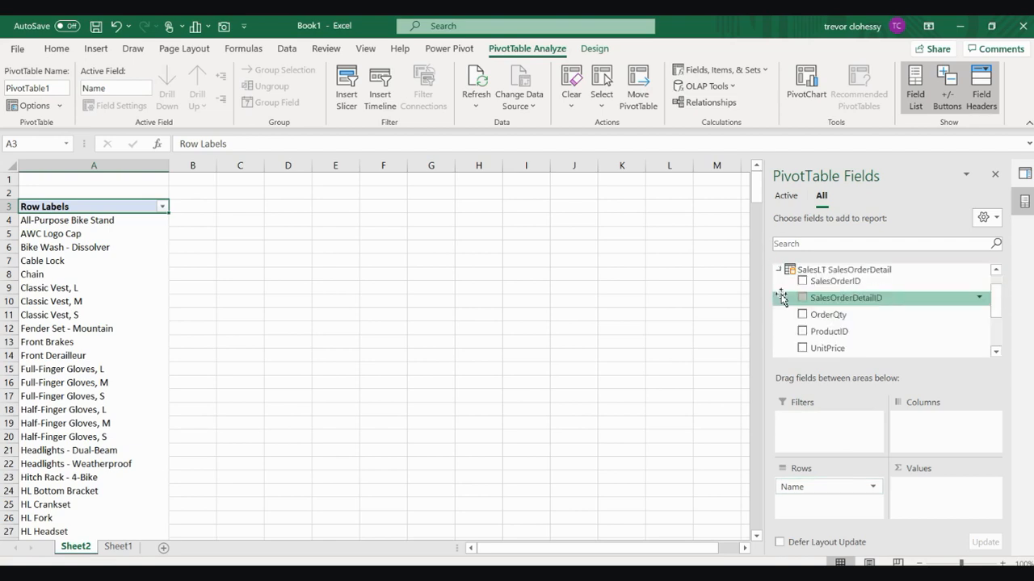
{"action": "scroll", "coordinate": [917, 307], "scroll_direction": "down", "scroll_amount": 3}
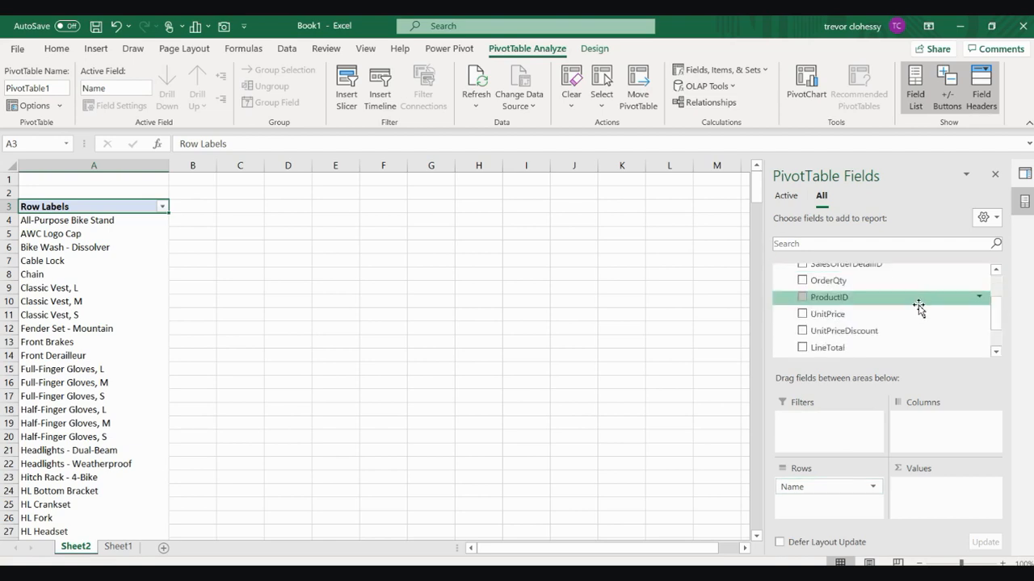
{"action": "scroll", "coordinate": [919, 307], "scroll_direction": "up", "scroll_amount": 3}
{"action": "scroll", "coordinate": [919, 308], "scroll_direction": "up", "scroll_amount": 1}
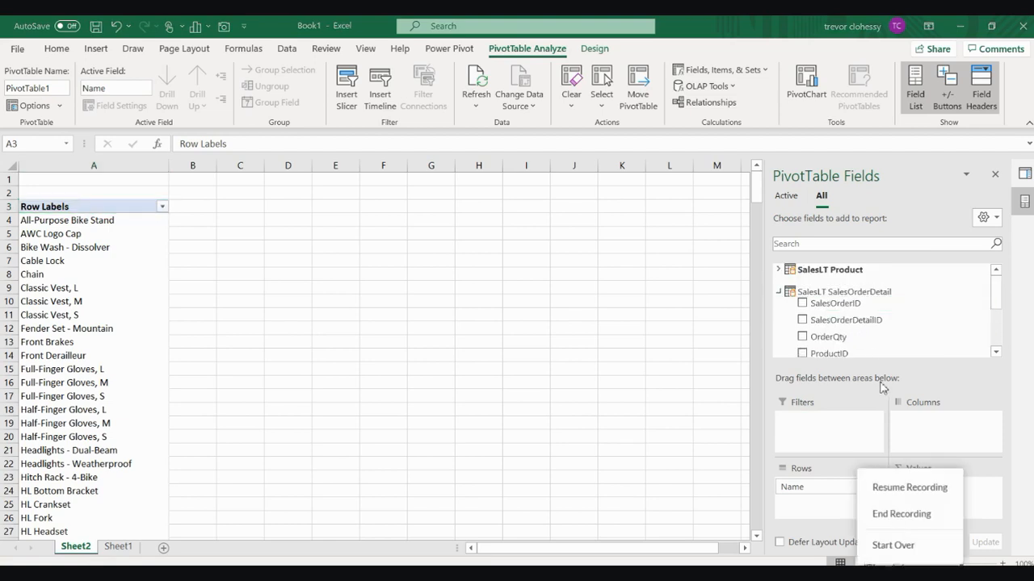
{"action": "left_click", "coordinate": [914, 489]}
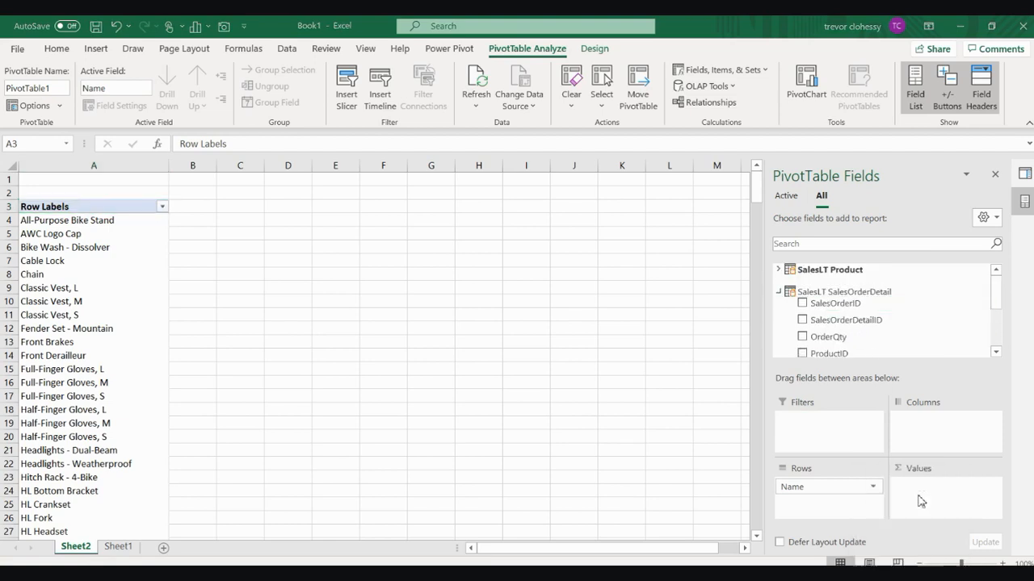
{"action": "left_click", "coordinate": [995, 354]}
{"action": "left_click", "coordinate": [995, 354]}
{"action": "left_click", "coordinate": [995, 355]}
{"action": "left_click", "coordinate": [995, 354]}
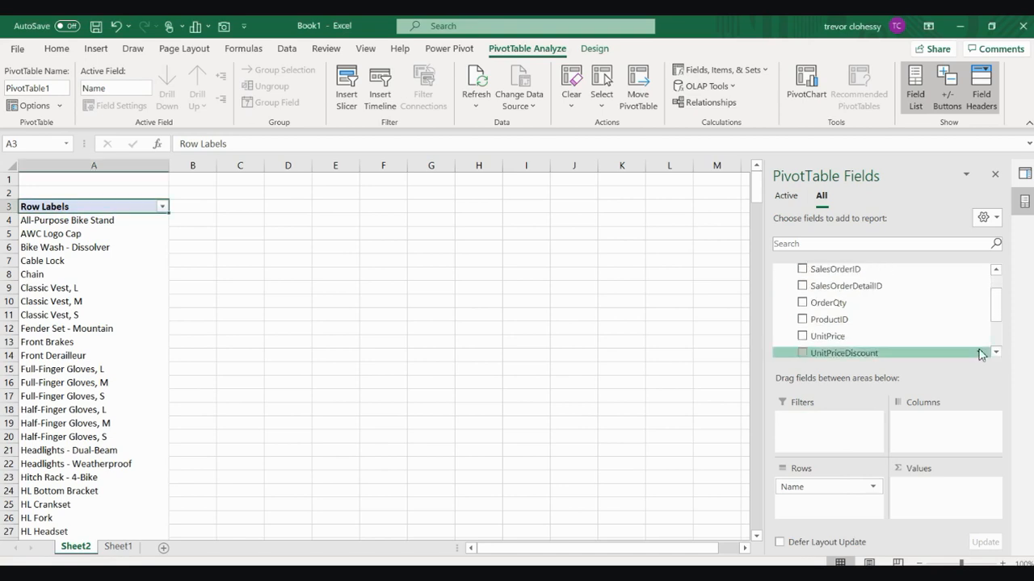
{"action": "left_click", "coordinate": [806, 340]}
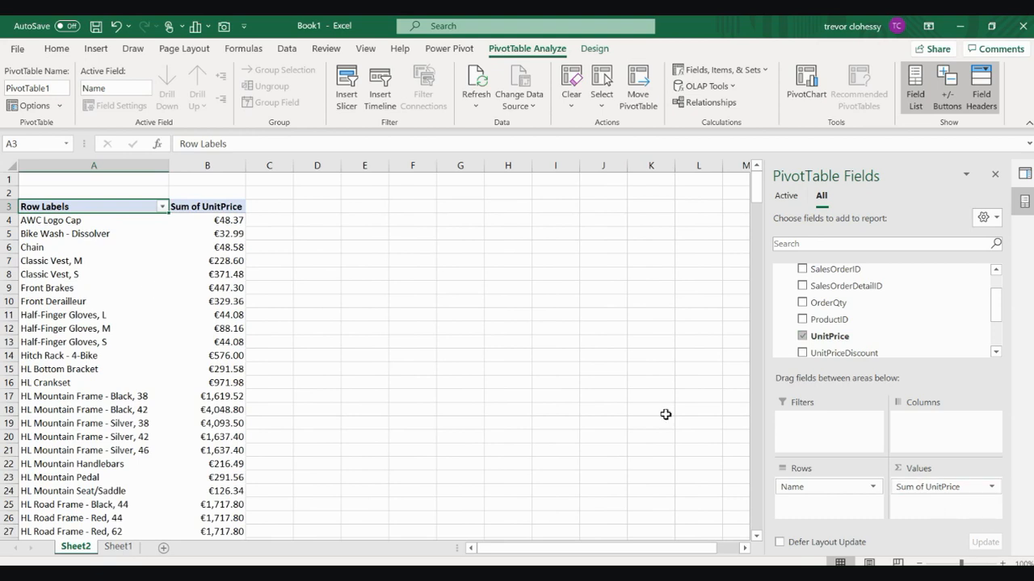
Select the PivotTable header cells A3 to B3
{"action": "mouse_move", "coordinate": [213, 245]}
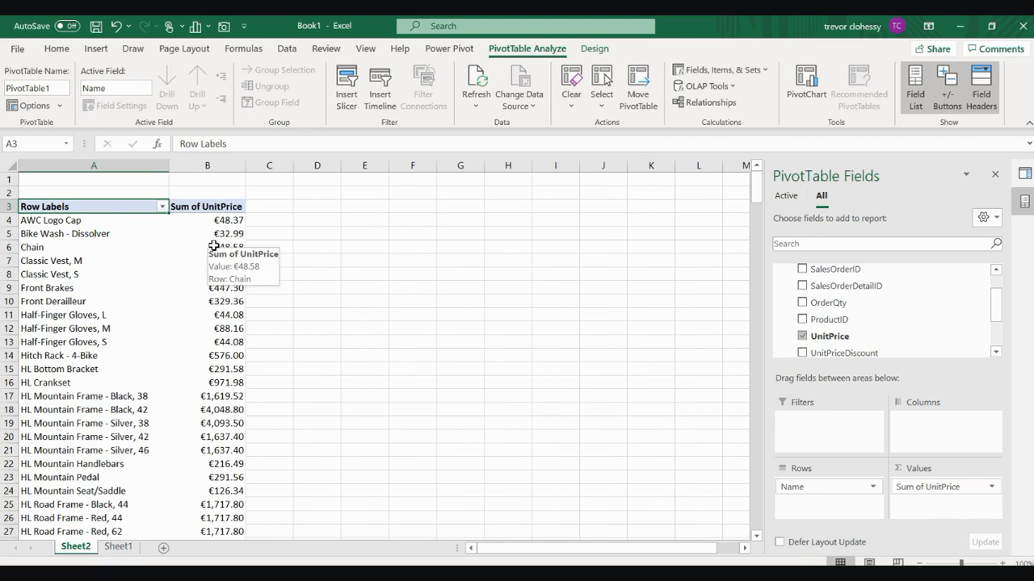
{"action": "left_click", "coordinate": [114, 396]}
{"action": "left_click", "coordinate": [211, 328]}
{"action": "left_click_drag", "start_coordinate": [128, 205], "coordinate": [206, 203]}
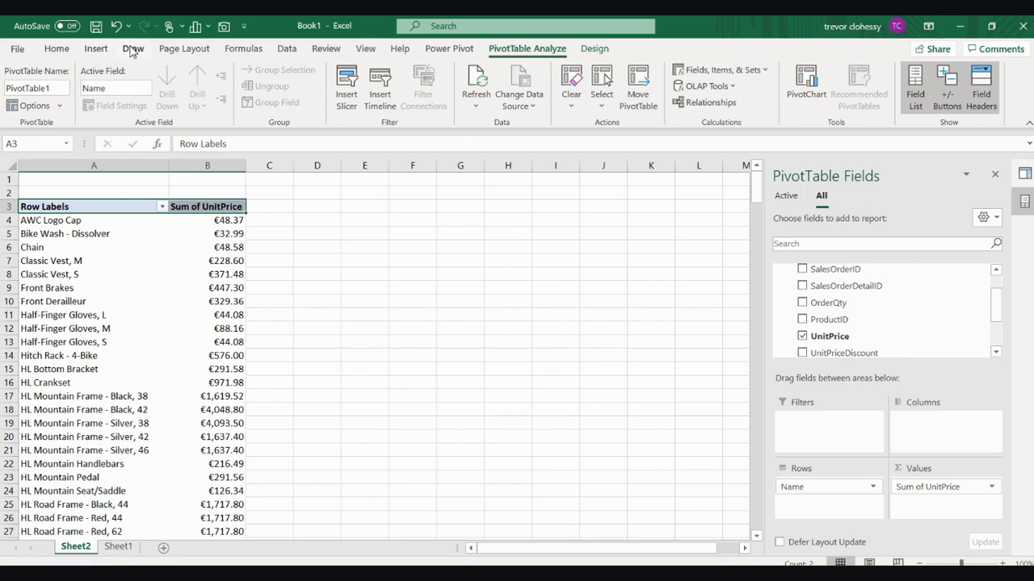
Insert a clustered column chart, move it up to row 2 and enlarge it
{"action": "left_click", "coordinate": [95, 50]}
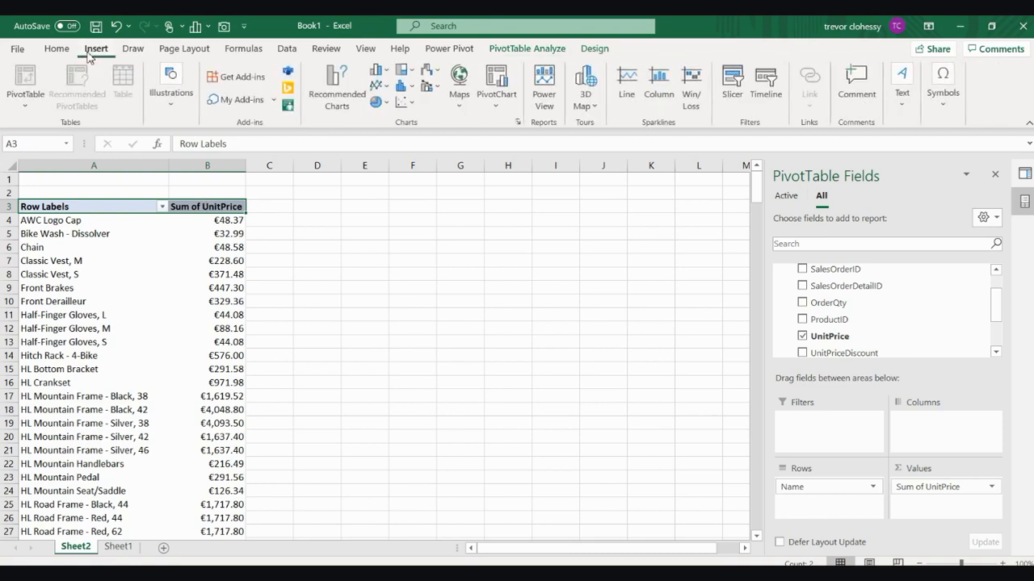
{"action": "left_click", "coordinate": [381, 72]}
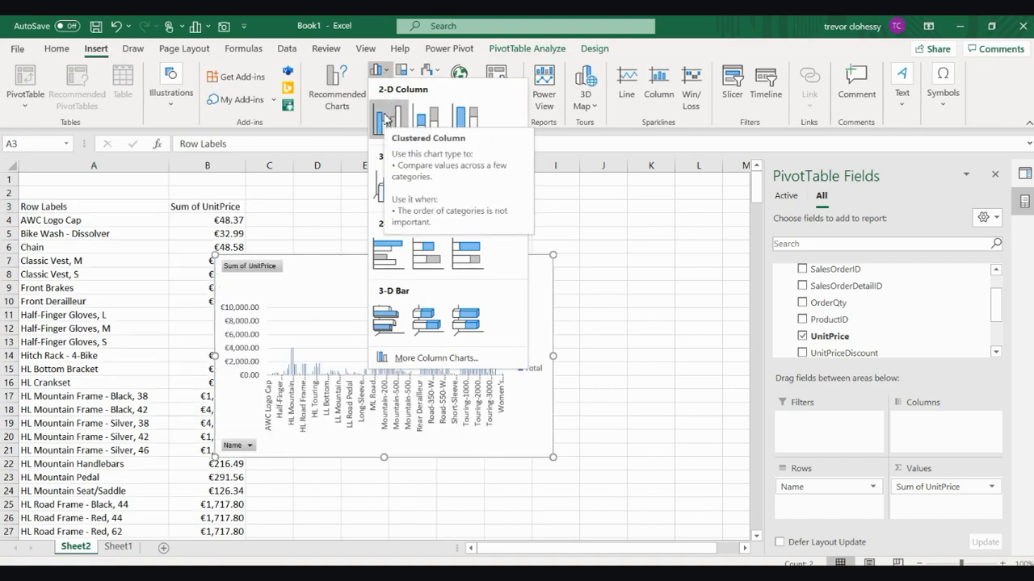
{"action": "left_click", "coordinate": [386, 119]}
{"action": "left_click_drag", "start_coordinate": [461, 296], "coordinate": [372, 233]}
{"action": "left_click_drag", "start_coordinate": [466, 396], "coordinate": [662, 490]}
{"action": "scroll", "coordinate": [697, 429], "scroll_direction": "up", "scroll_amount": 3}
{"action": "scroll", "coordinate": [697, 430], "scroll_direction": "down", "scroll_amount": 1}
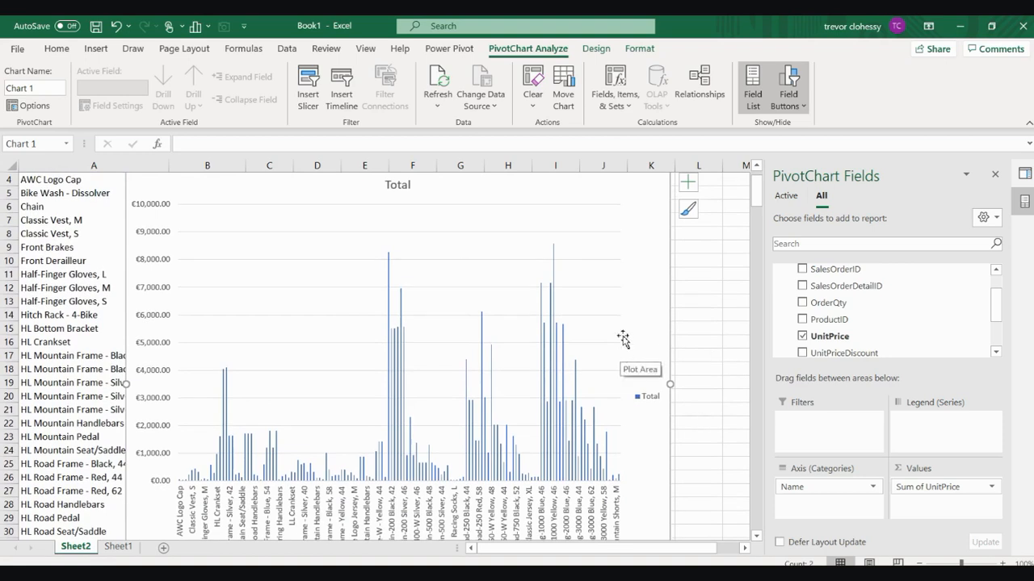
Select the chart's data series and inspect the tallest bars, around €8,200 and €8,500
{"action": "left_click", "coordinate": [389, 265]}
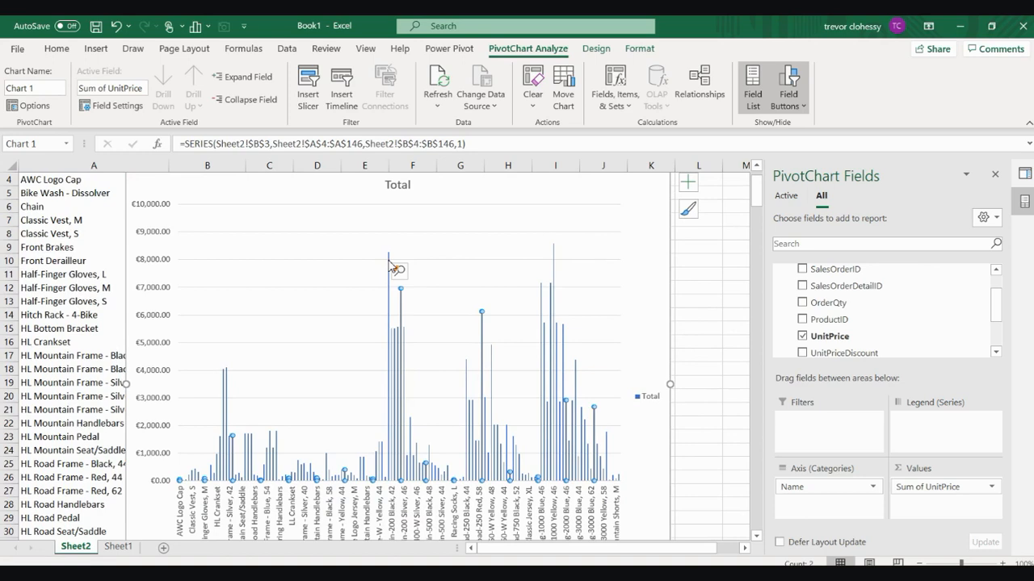
{"action": "left_click", "coordinate": [389, 265]}
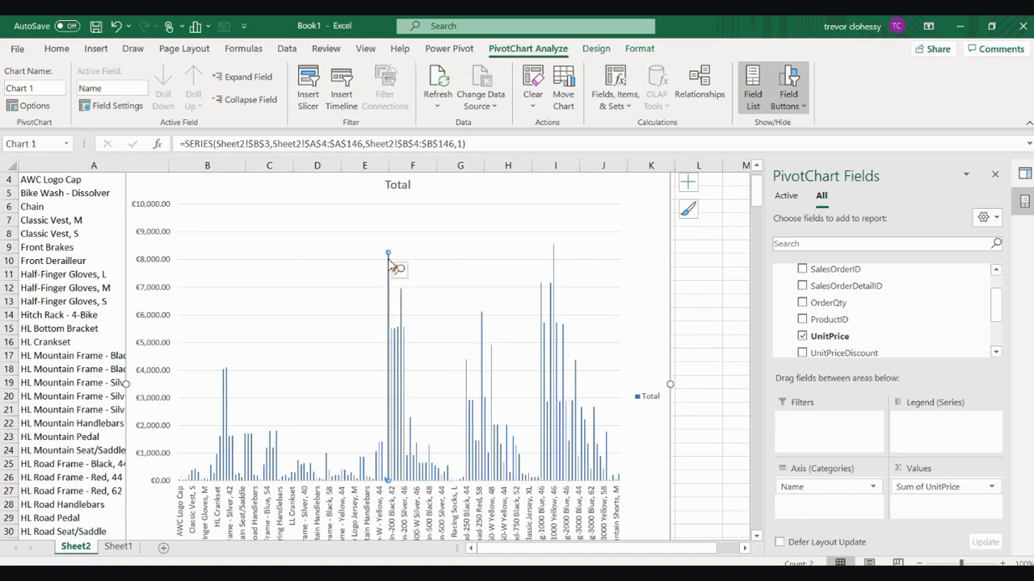
{"action": "scroll", "coordinate": [391, 267], "scroll_direction": "down", "scroll_amount": 1}
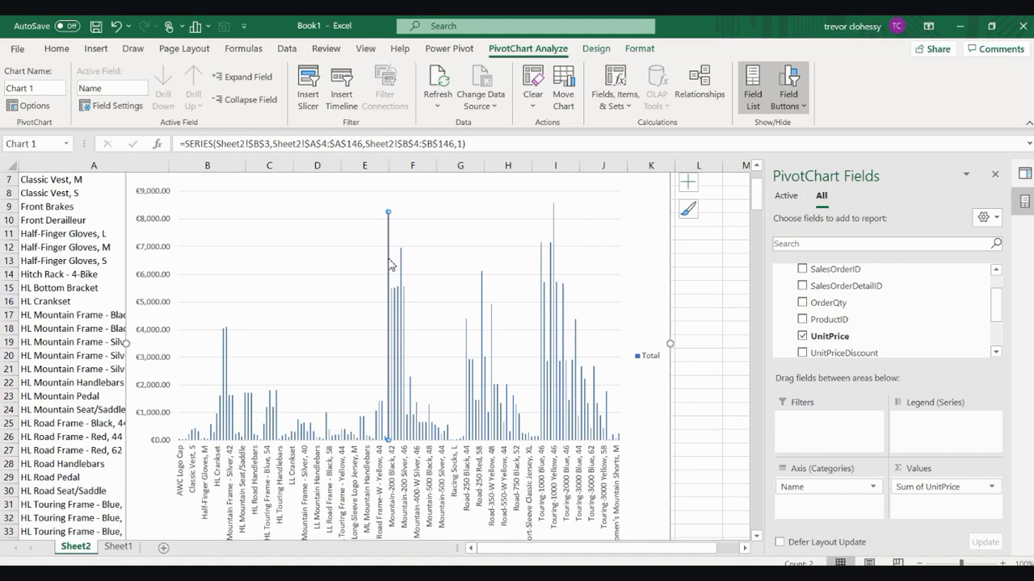
{"action": "scroll", "coordinate": [390, 267], "scroll_direction": "up", "scroll_amount": 2}
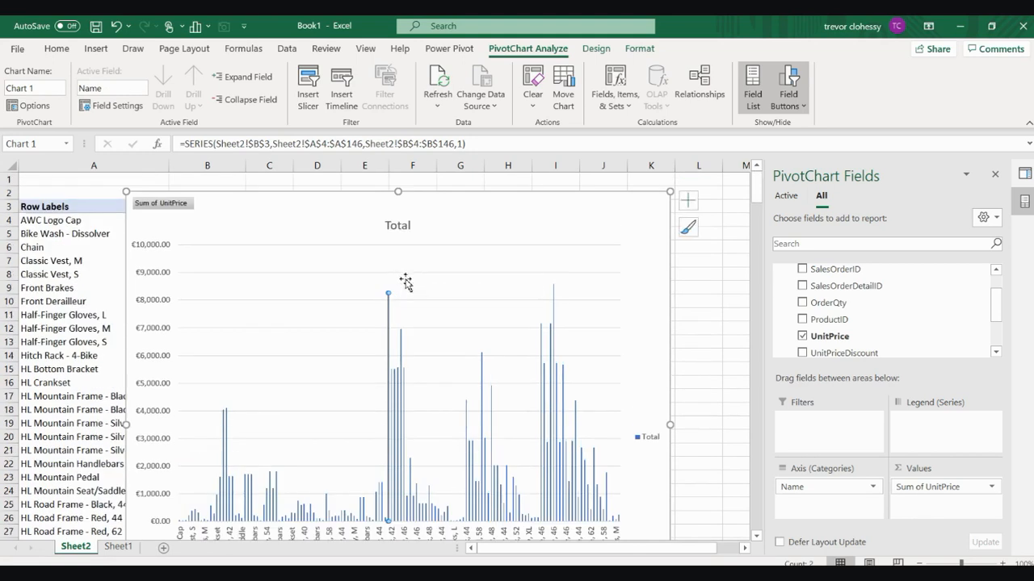
{"action": "left_click", "coordinate": [554, 296]}
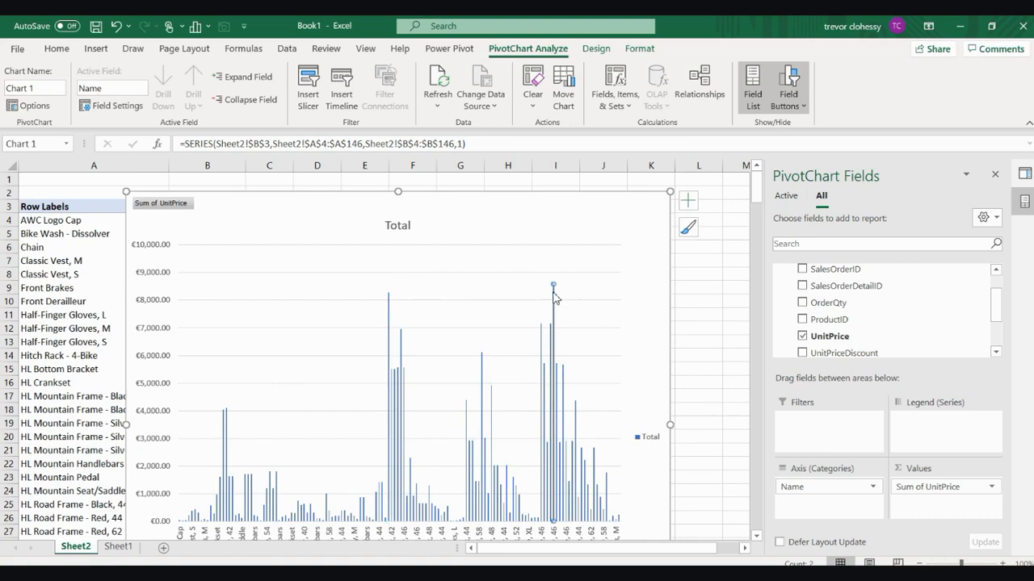
{"action": "scroll", "coordinate": [554, 295], "scroll_direction": "down", "scroll_amount": 2}
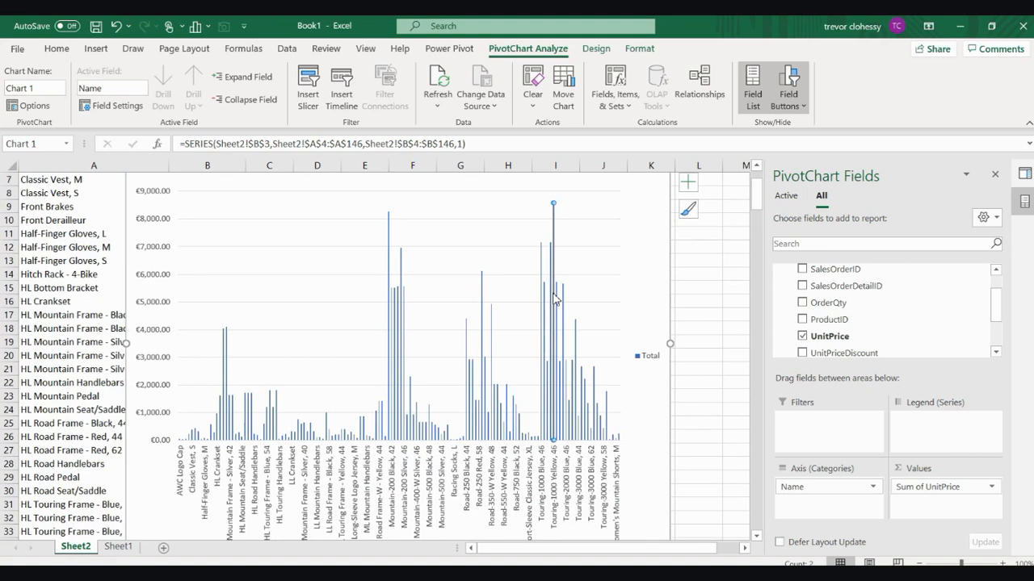
{"action": "scroll", "coordinate": [554, 297], "scroll_direction": "up", "scroll_amount": 2}
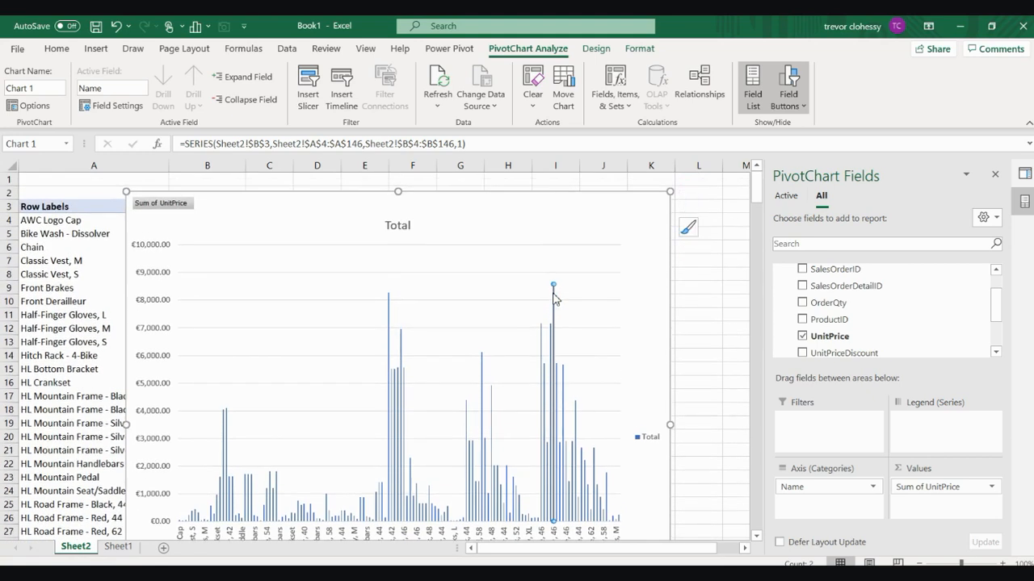
{"action": "scroll", "coordinate": [554, 297], "scroll_direction": "down", "scroll_amount": 1}
{"action": "scroll", "coordinate": [554, 298], "scroll_direction": "up", "scroll_amount": 1}
{"action": "scroll", "coordinate": [390, 367], "scroll_direction": "down", "scroll_amount": 3}
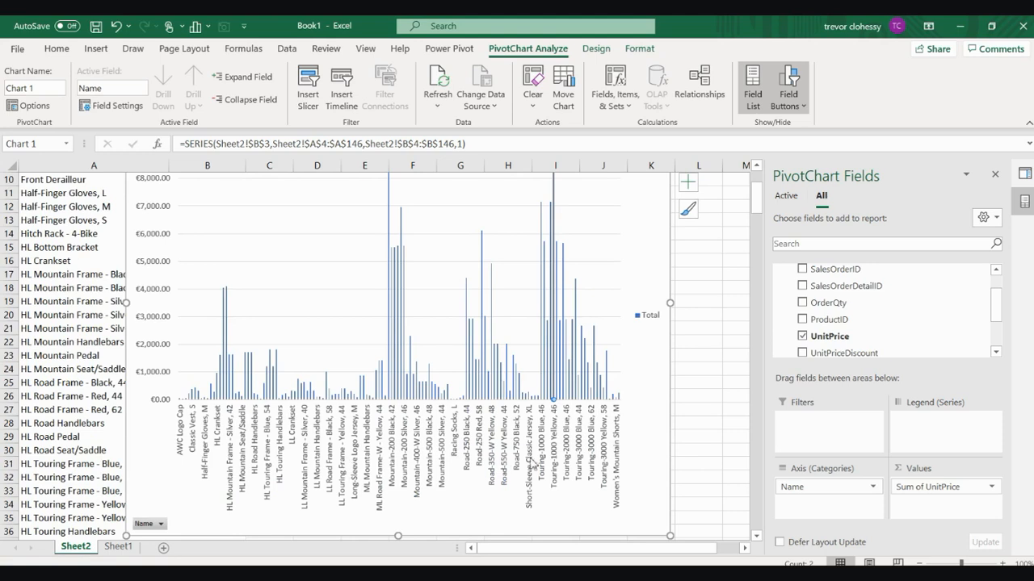
{"action": "scroll", "coordinate": [411, 214], "scroll_direction": "up", "scroll_amount": 2}
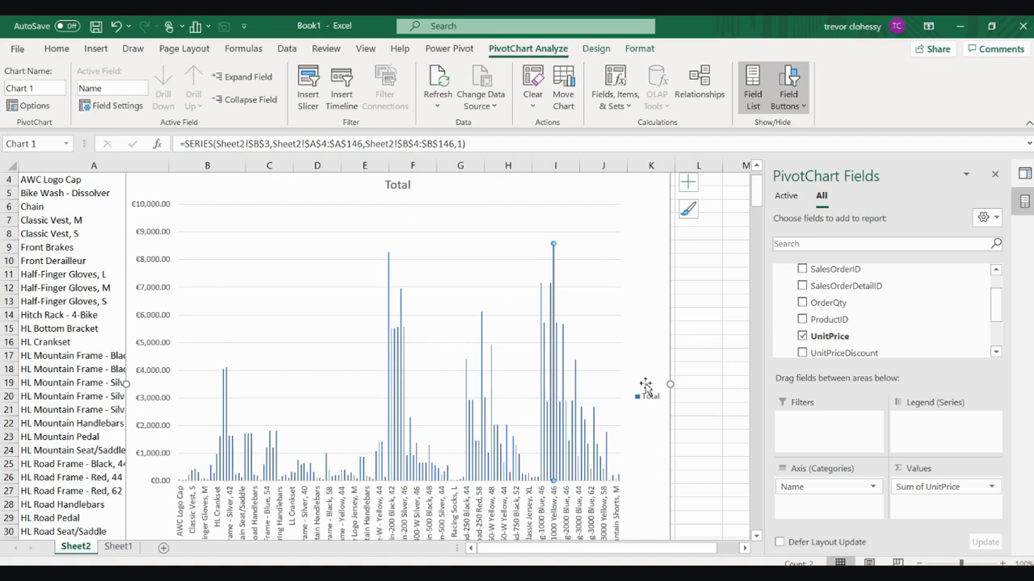
{"action": "scroll", "coordinate": [620, 358], "scroll_direction": "up", "scroll_amount": 1}
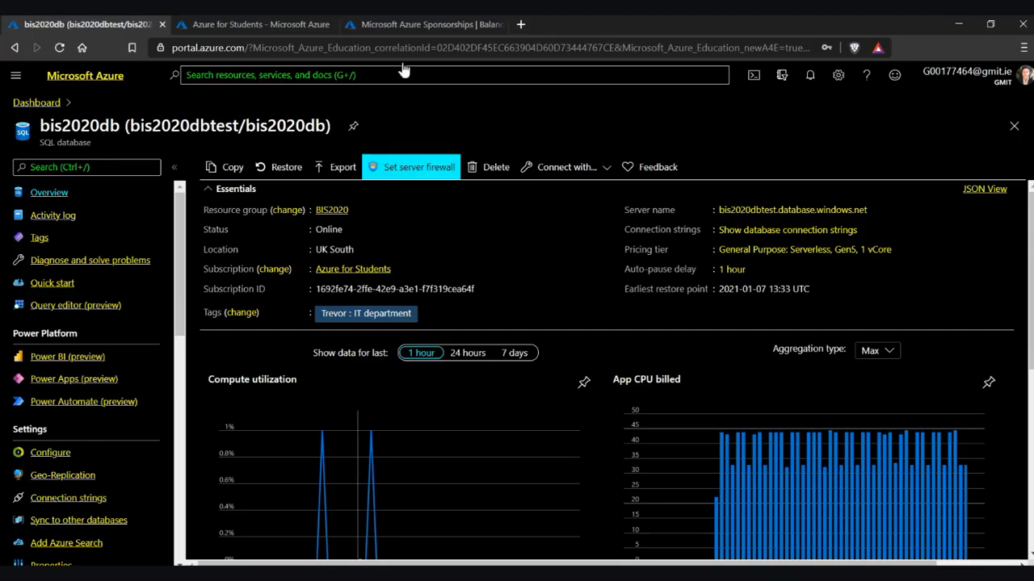
{"action": "scroll", "coordinate": [697, 298], "scroll_direction": "down", "scroll_amount": 2}
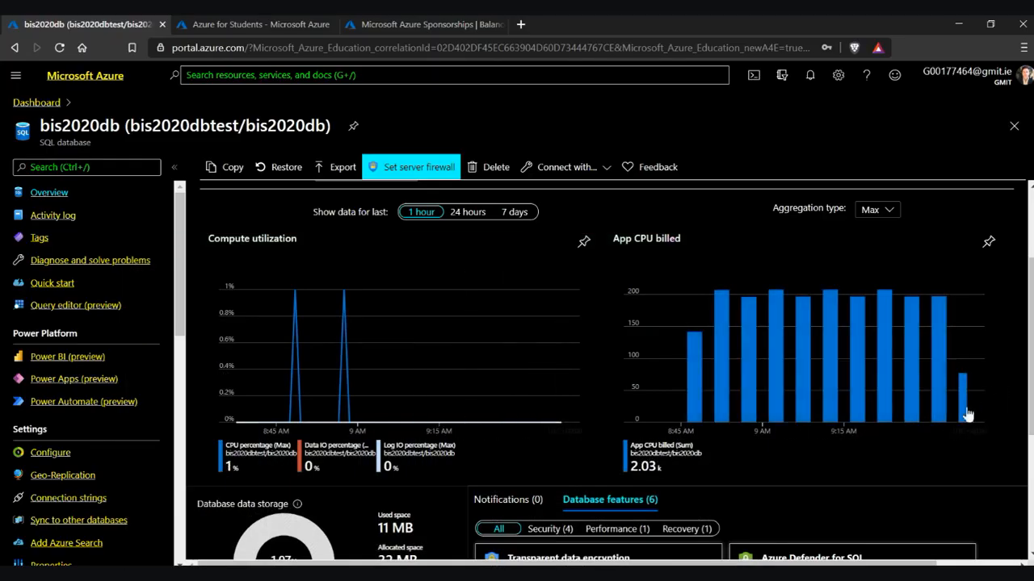
{"action": "scroll", "coordinate": [993, 393], "scroll_direction": "up", "scroll_amount": 2}
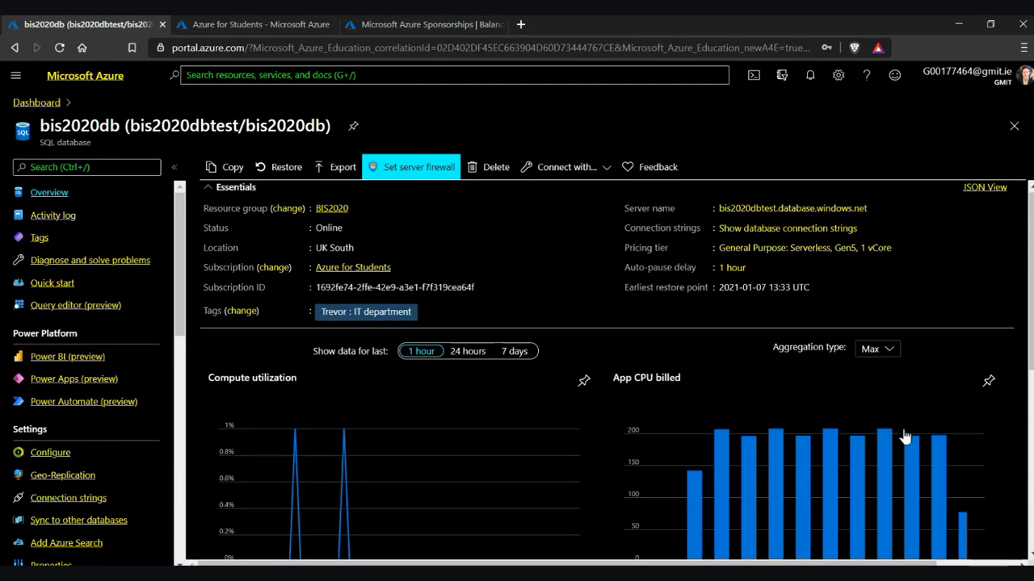
{"action": "left_click", "coordinate": [467, 353]}
{"action": "scroll", "coordinate": [646, 355], "scroll_direction": "down", "scroll_amount": 2}
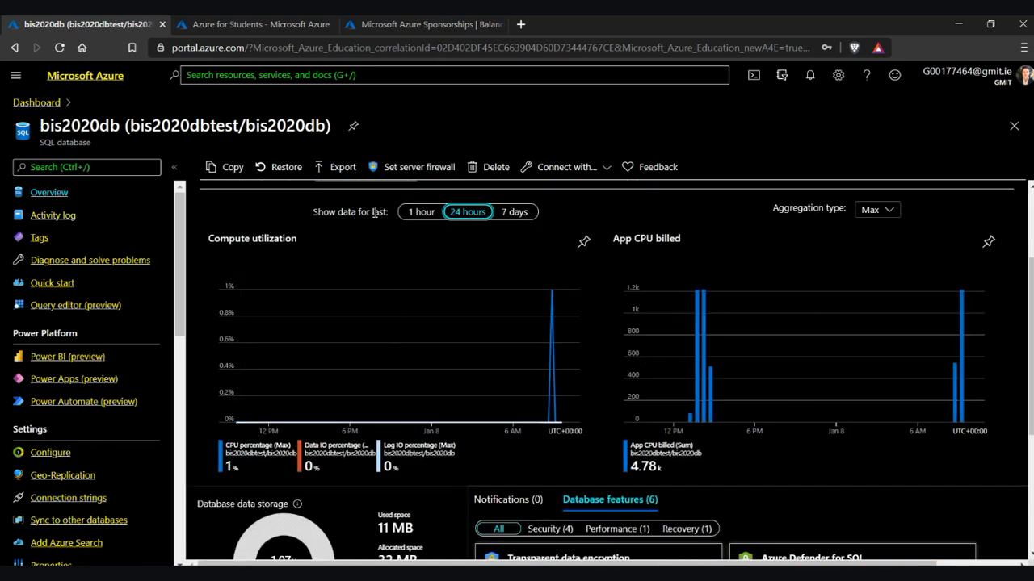
{"action": "left_click", "coordinate": [421, 211]}
{"action": "scroll", "coordinate": [625, 323], "scroll_direction": "up", "scroll_amount": 2}
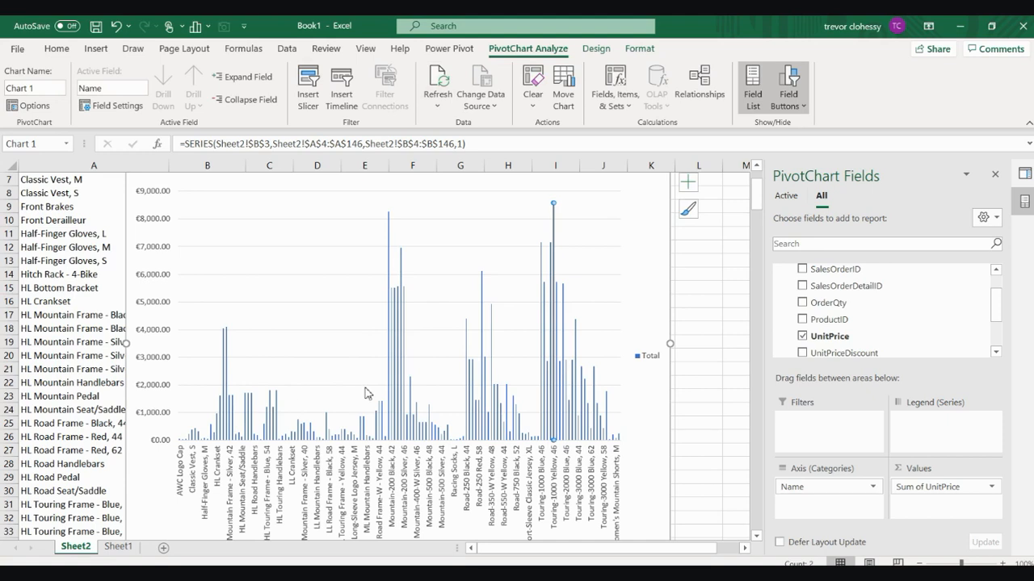
Append 'Sales' to the chart title so it reads Total Sales
{"action": "scroll", "coordinate": [365, 393], "scroll_direction": "up", "scroll_amount": 2}
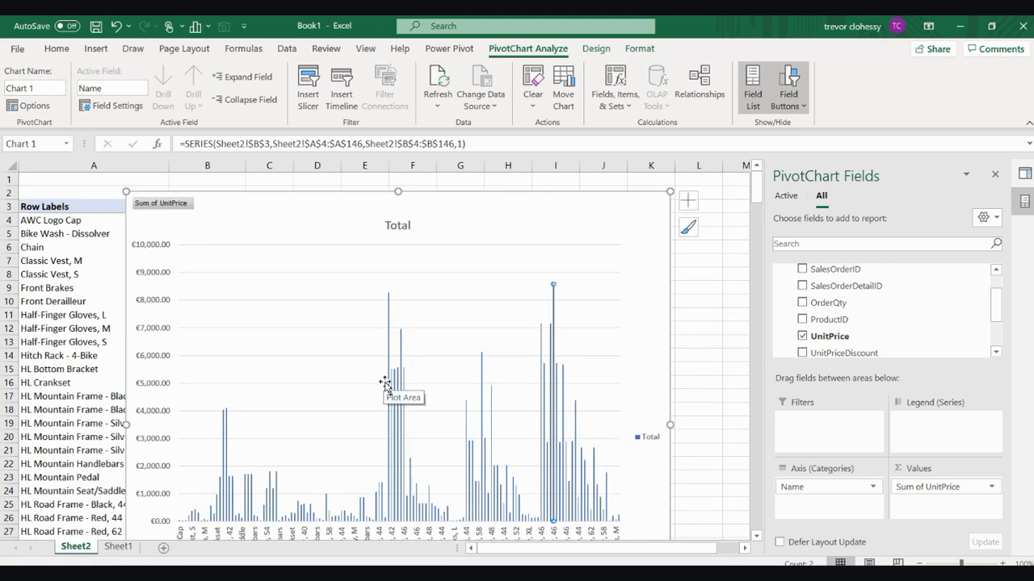
{"action": "left_click", "coordinate": [410, 228]}
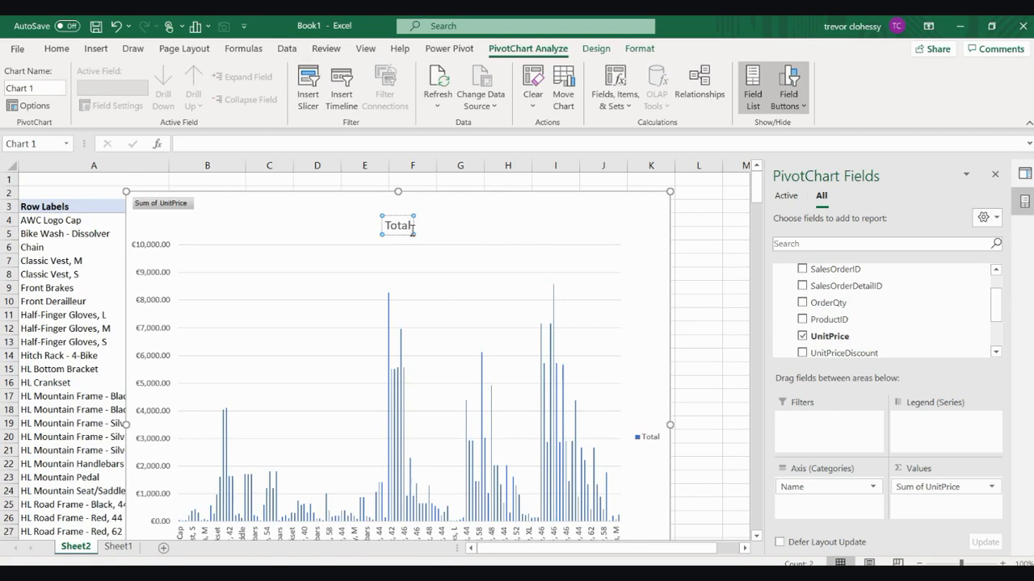
{"action": "type", "text": "Sales"}
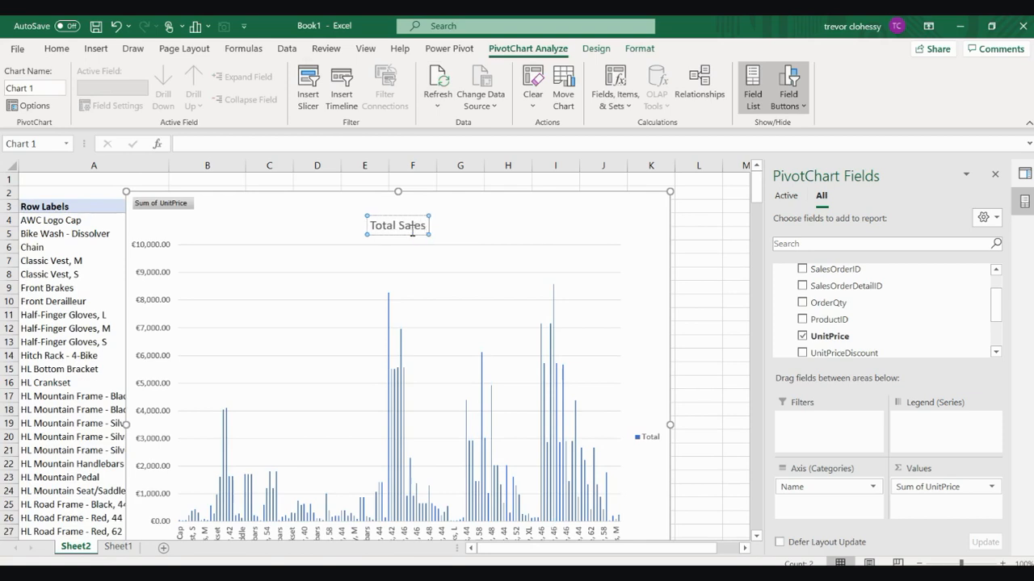
{"action": "left_click", "coordinate": [719, 245]}
{"action": "scroll", "coordinate": [696, 260], "scroll_direction": "down", "scroll_amount": 2}
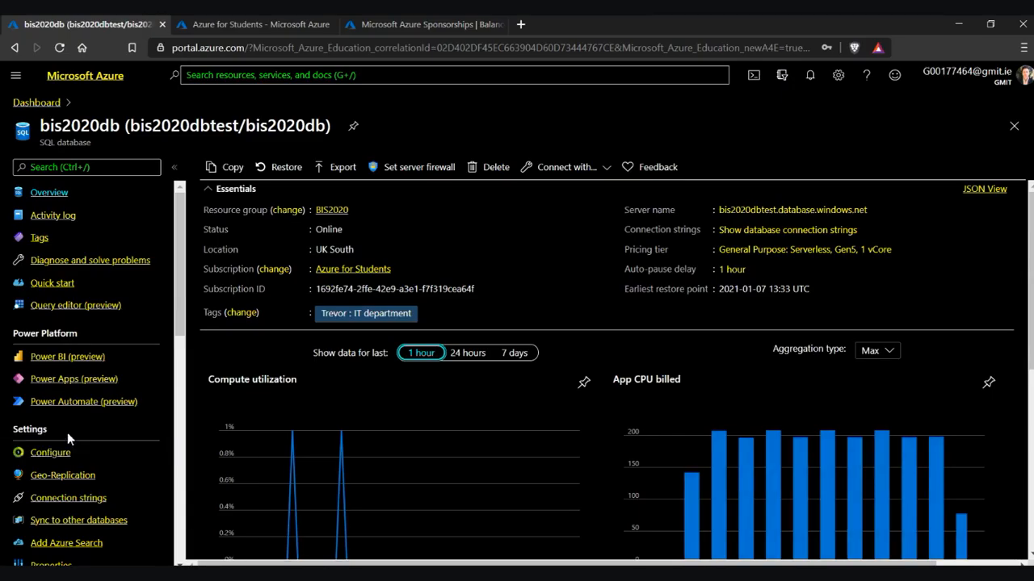
Open Connection strings and select the server address bis2020dbtest.database.windows.net,1433 in the ADO.NET string
{"action": "left_click", "coordinate": [76, 497]}
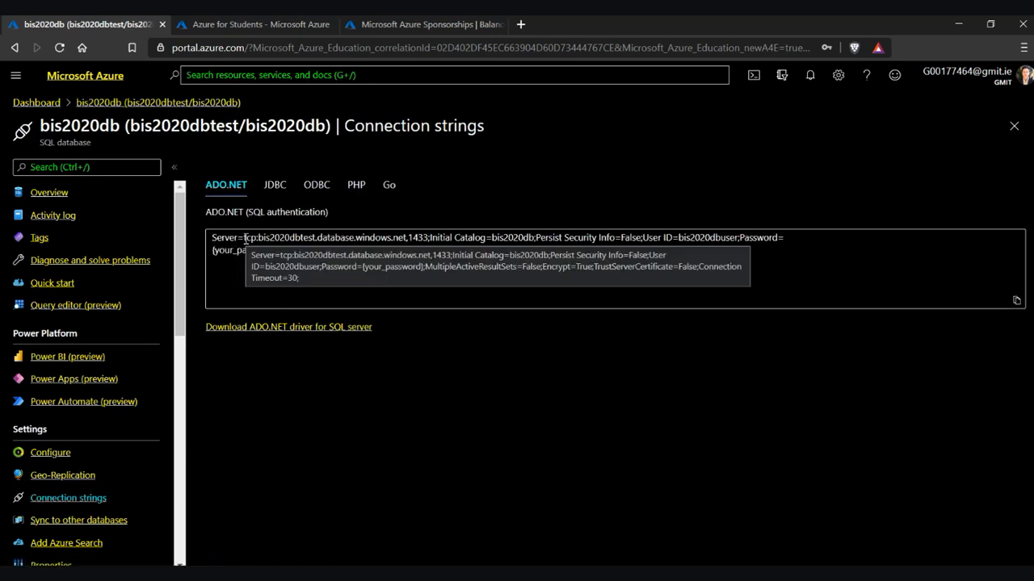
{"action": "left_click", "coordinate": [245, 239]}
{"action": "left_click_drag", "start_coordinate": [244, 238], "coordinate": [404, 239]}
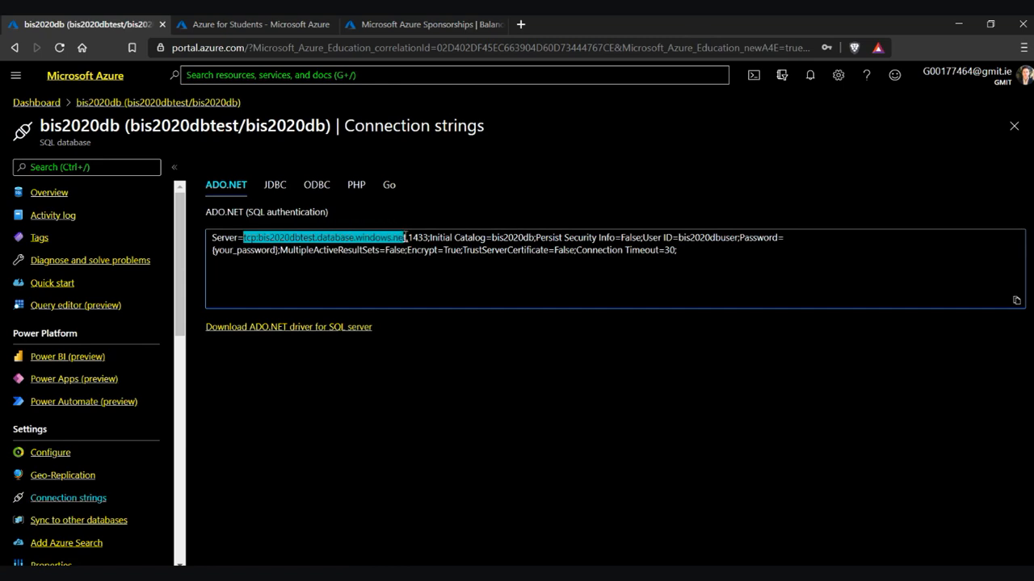